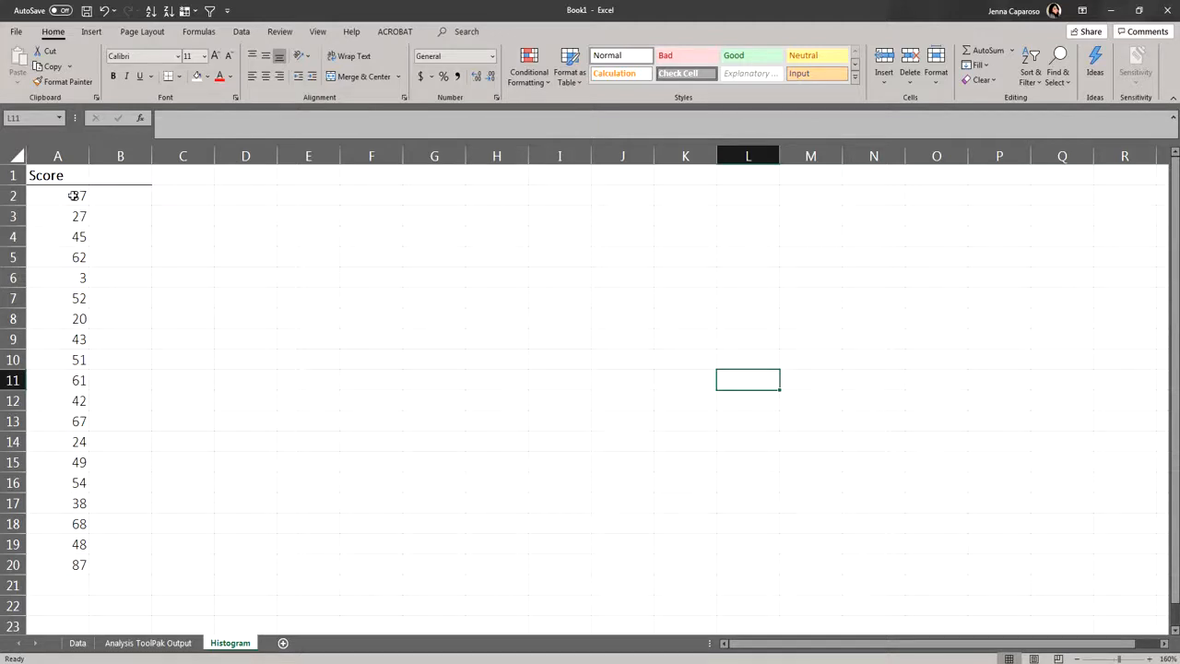
# - Sort the Score column from smallest to largest
pyautogui.click(74, 195)
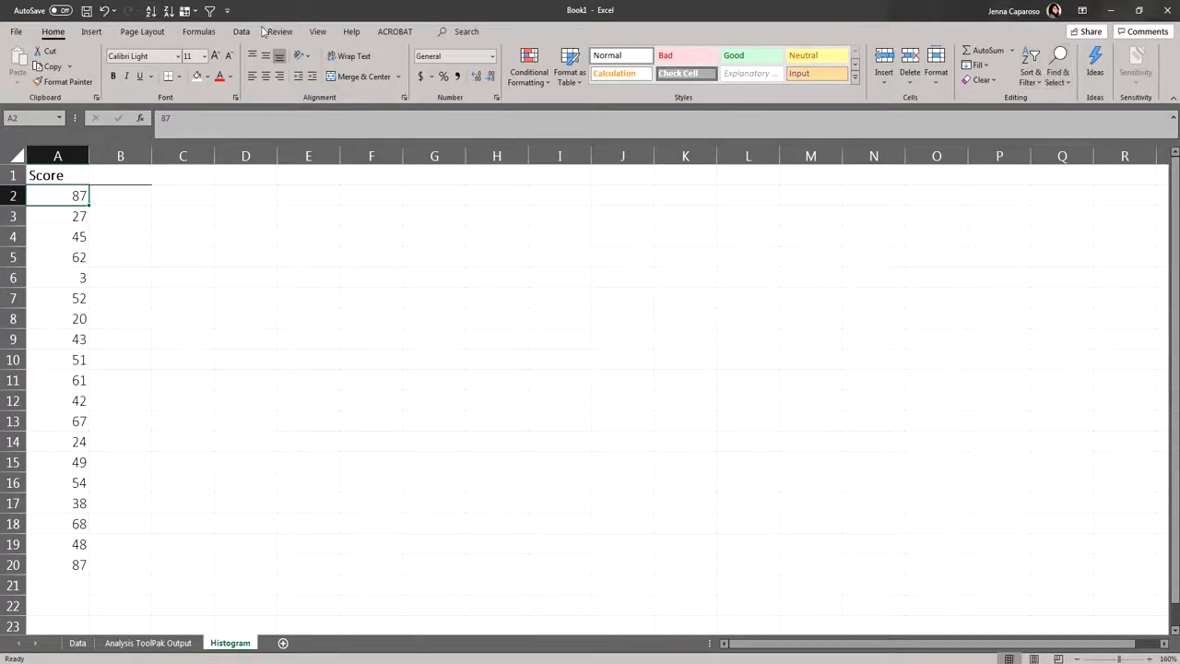
pyautogui.click(1025, 83)
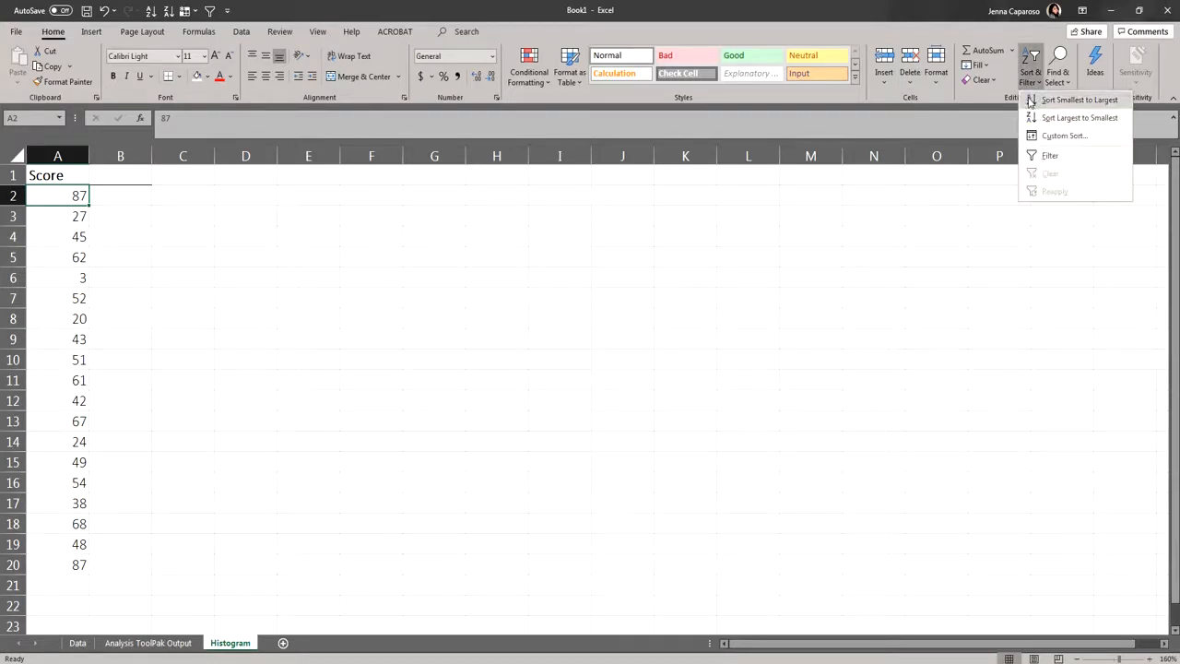
pyautogui.click(1029, 100)
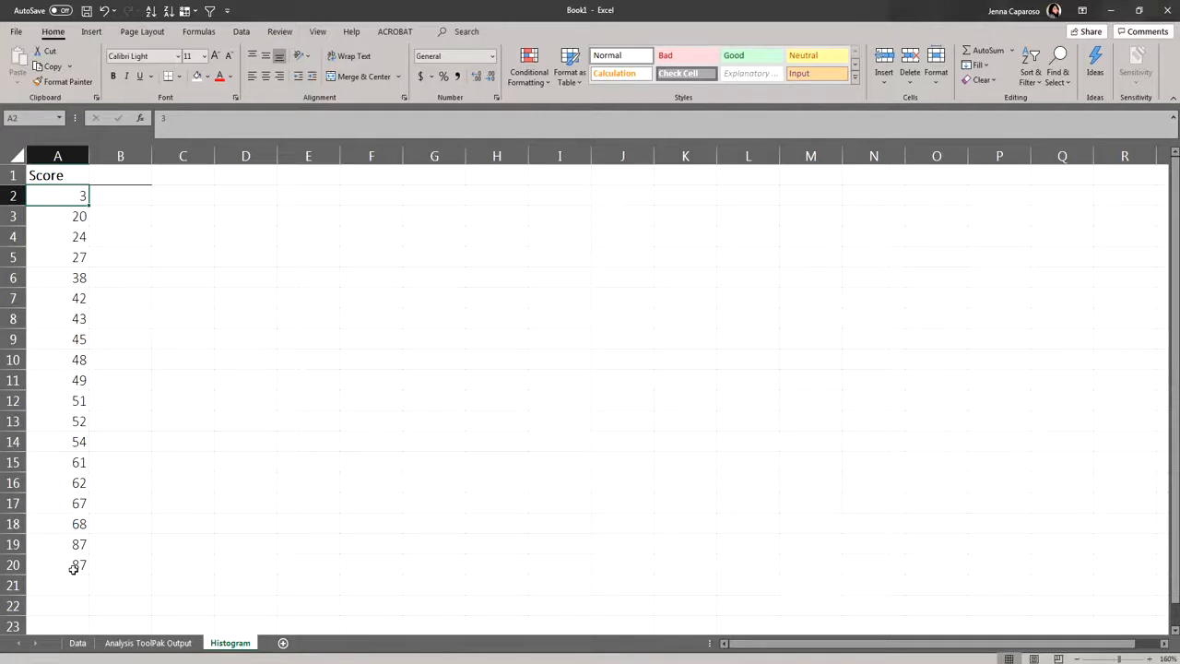
# - Add a Bin column in B1 beside the scores, with the upper limits 15, 30, 45, 60, 75 and 90 in B2:B7
pyautogui.click(112, 180)
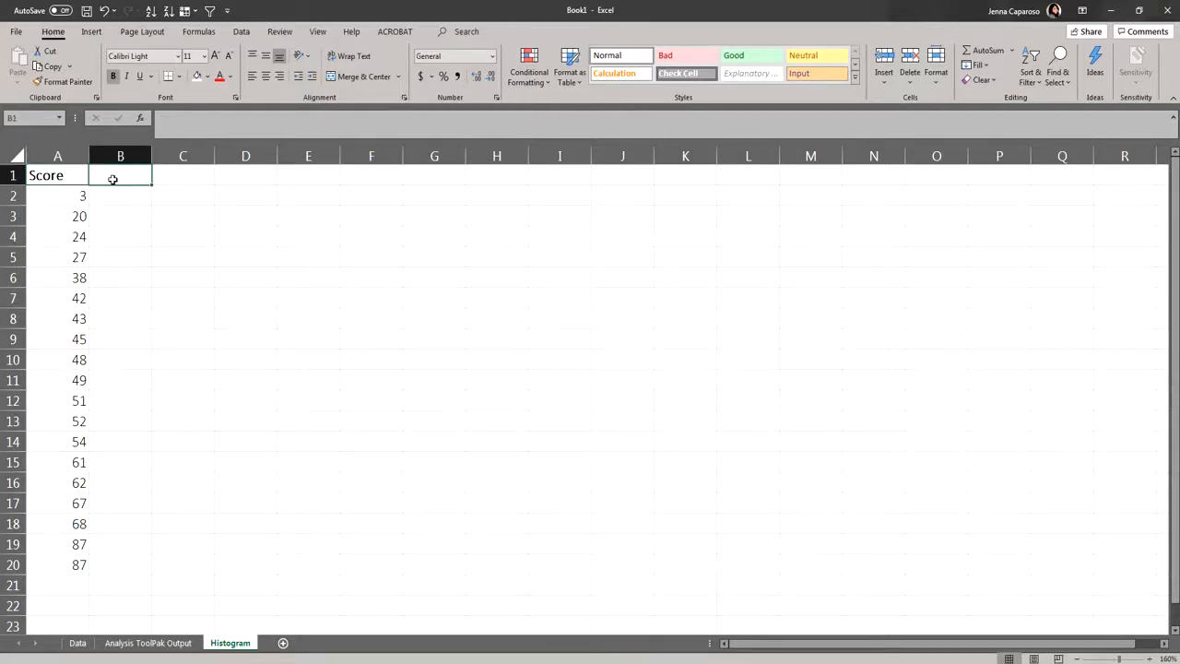
pyautogui.write('Bin')
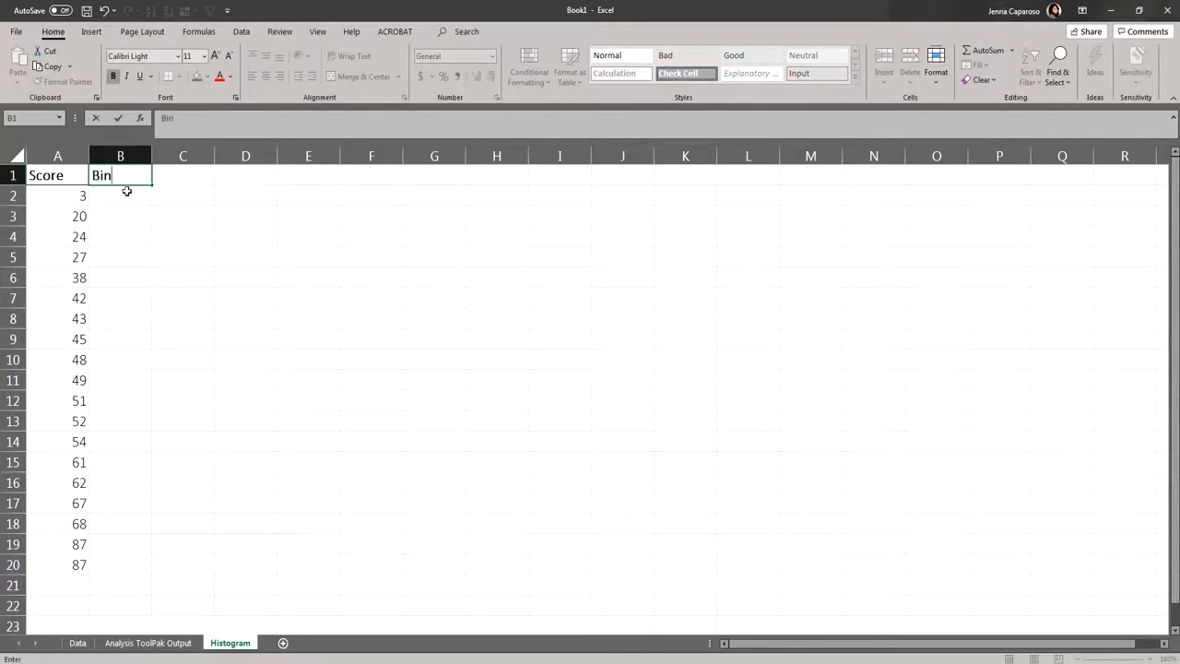
pyautogui.click(124, 194)
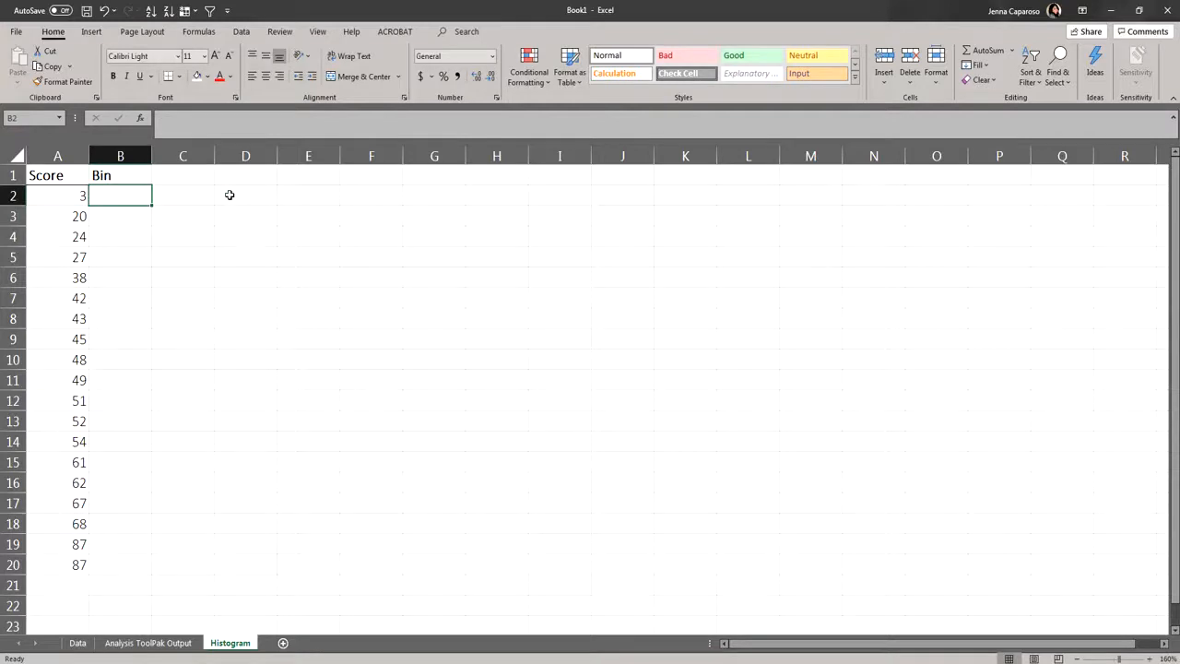
pyautogui.write('15')
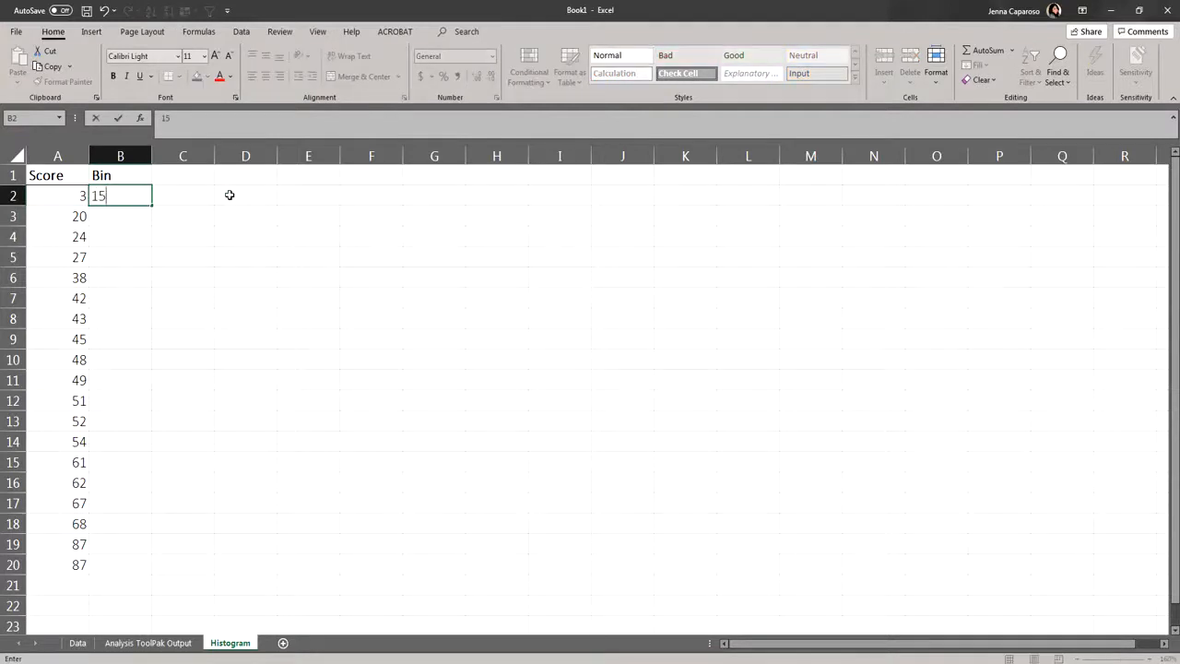
pyautogui.press('Return')
pyautogui.write('30')
pyautogui.press('Return')
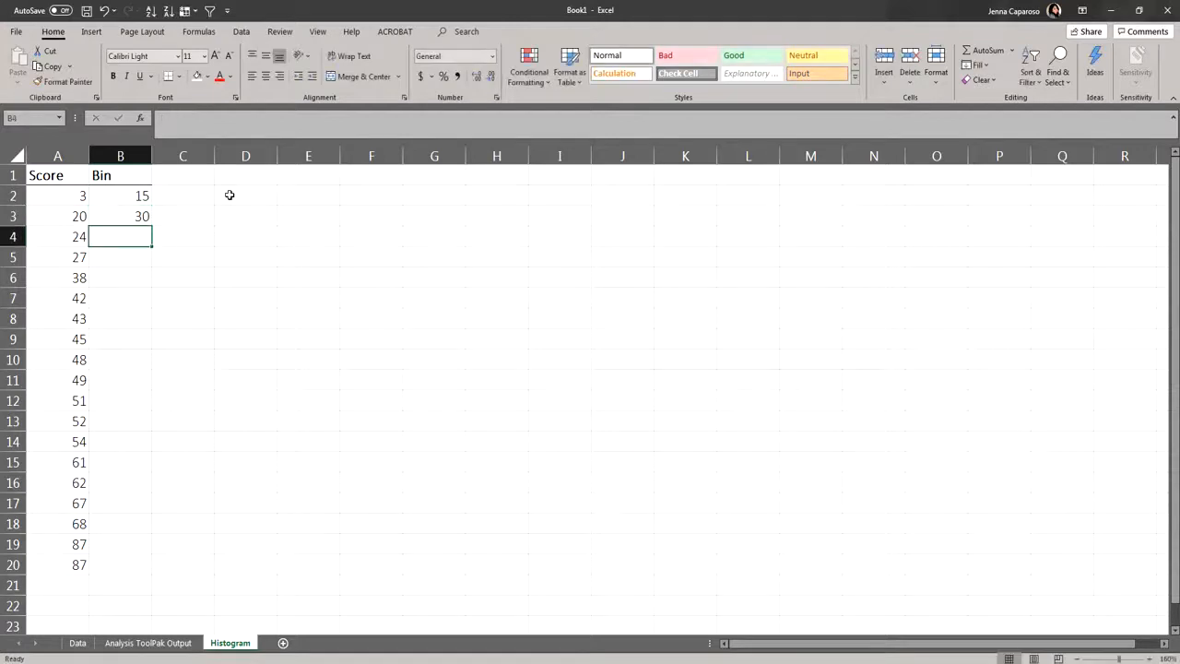
pyautogui.write('45')
pyautogui.press('Return')
pyautogui.write('60')
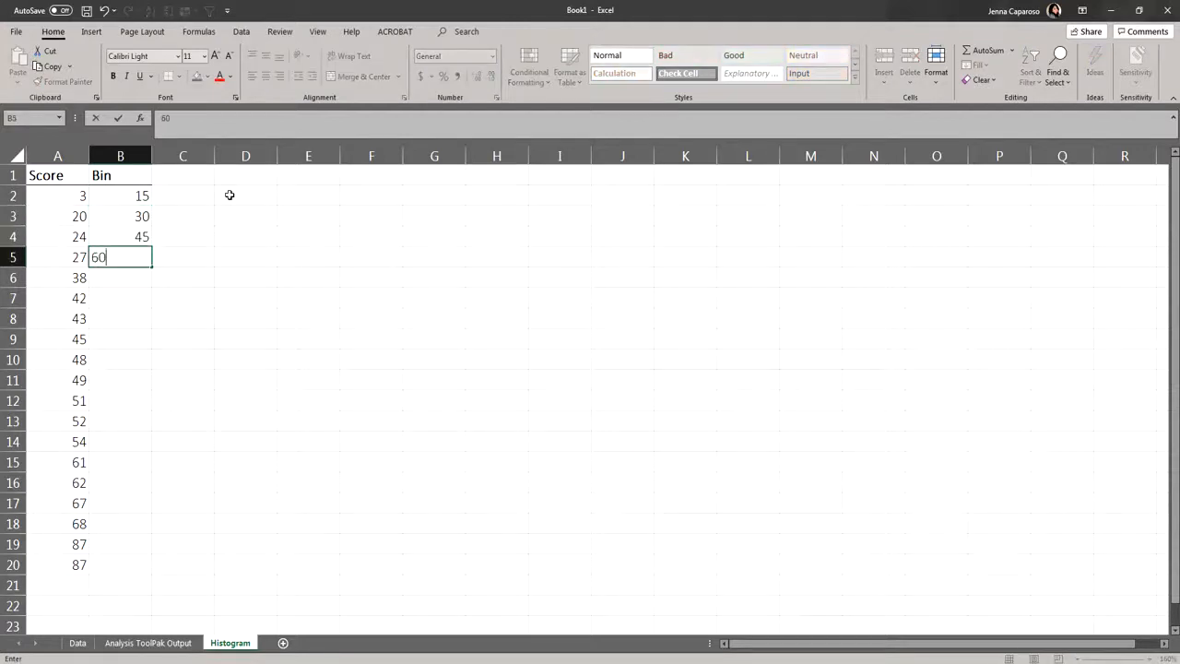
pyautogui.press('Return')
pyautogui.write('75')
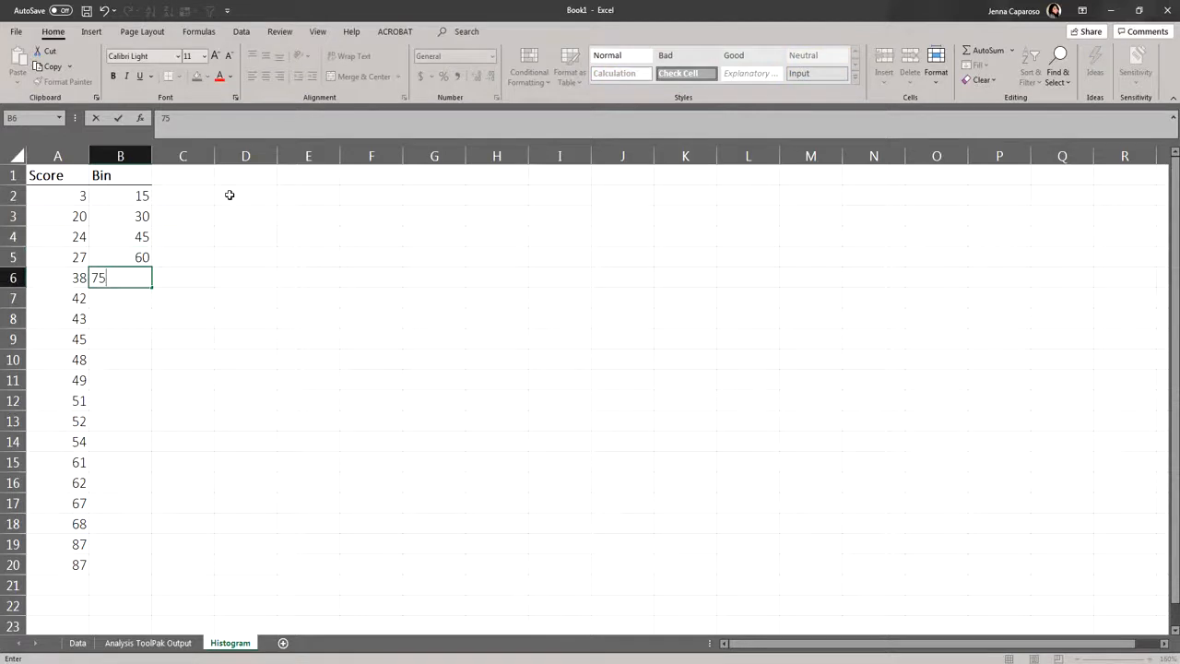
pyautogui.press('Return')
pyautogui.write('90')
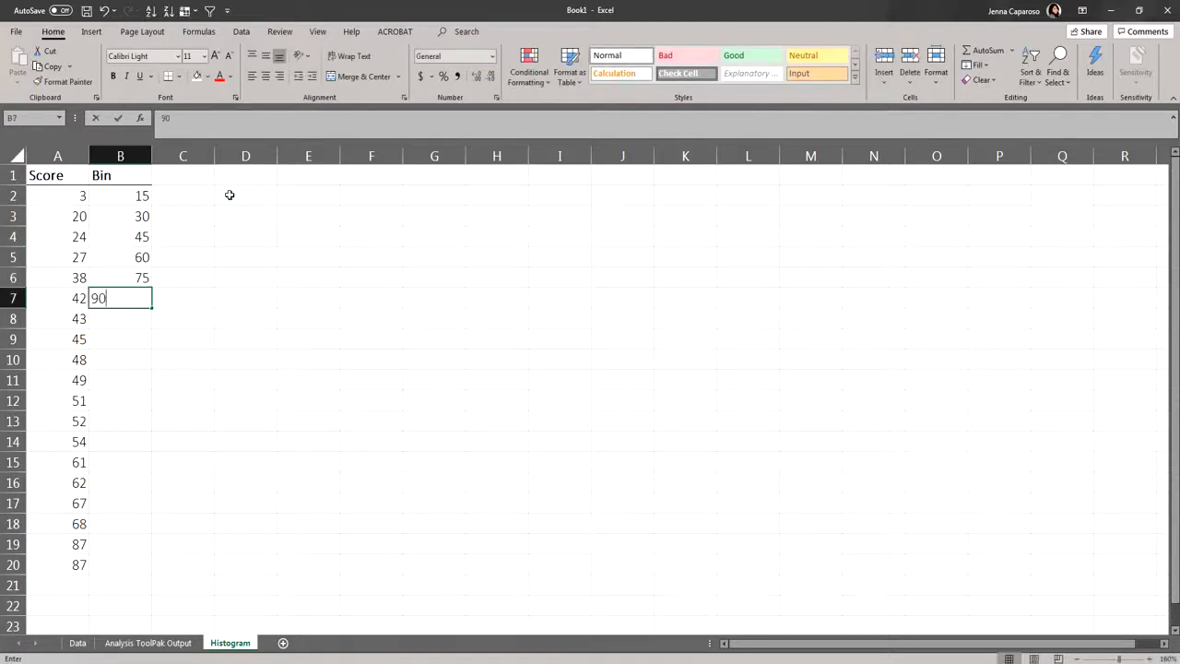
pyautogui.click(229, 195)
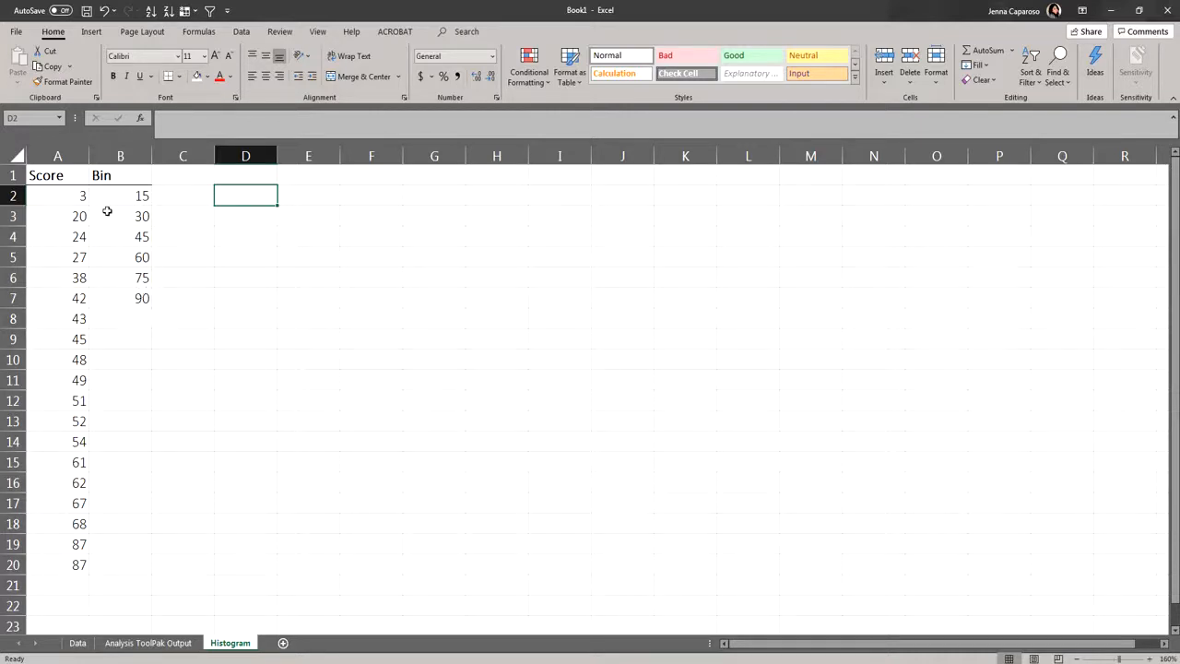
# - Set up a Histogram data analysis with A1:A20 as the input range and B1:B7 as the bin range
pyautogui.click(242, 32)
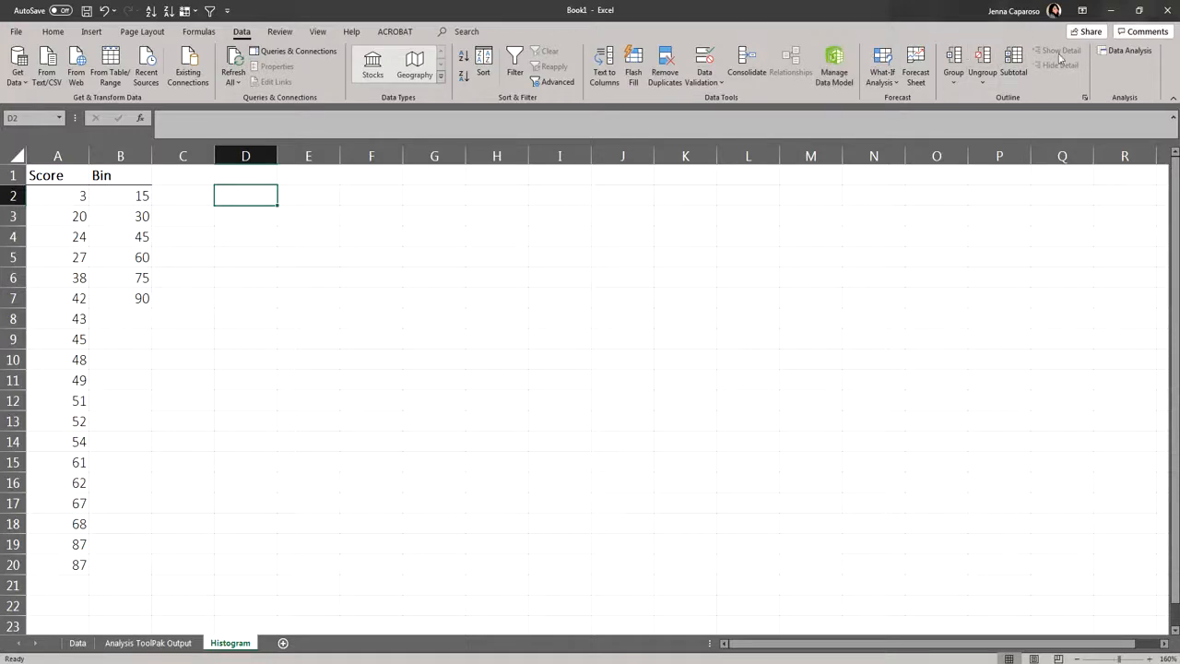
pyautogui.click(1126, 55)
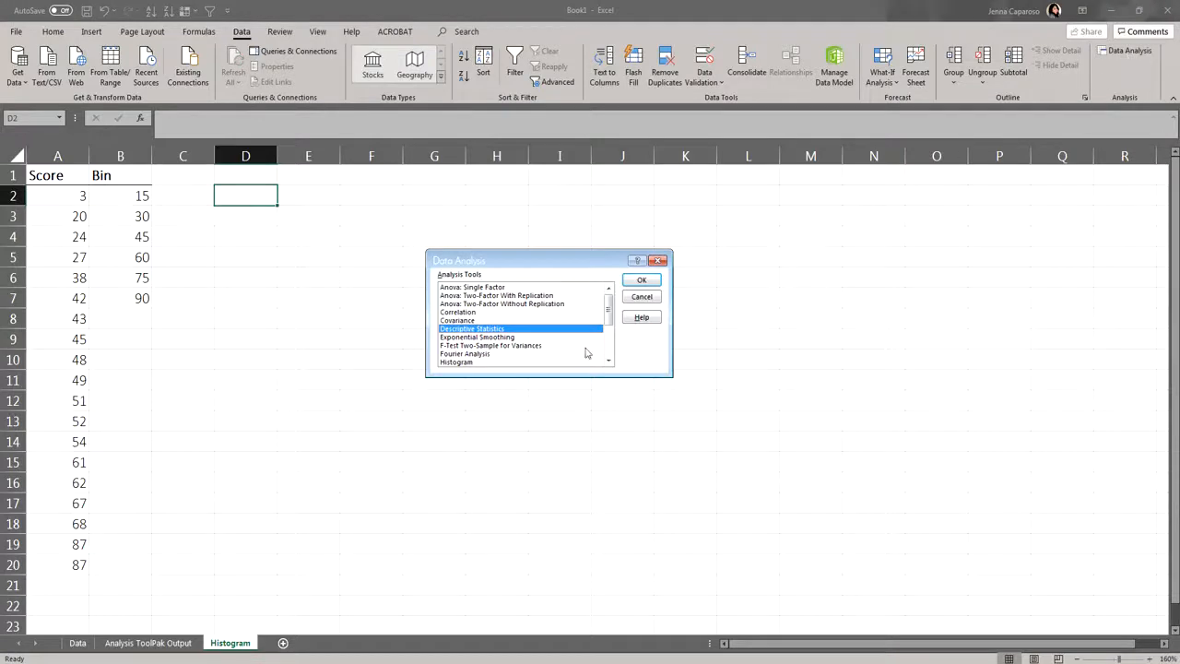
pyautogui.click(467, 363)
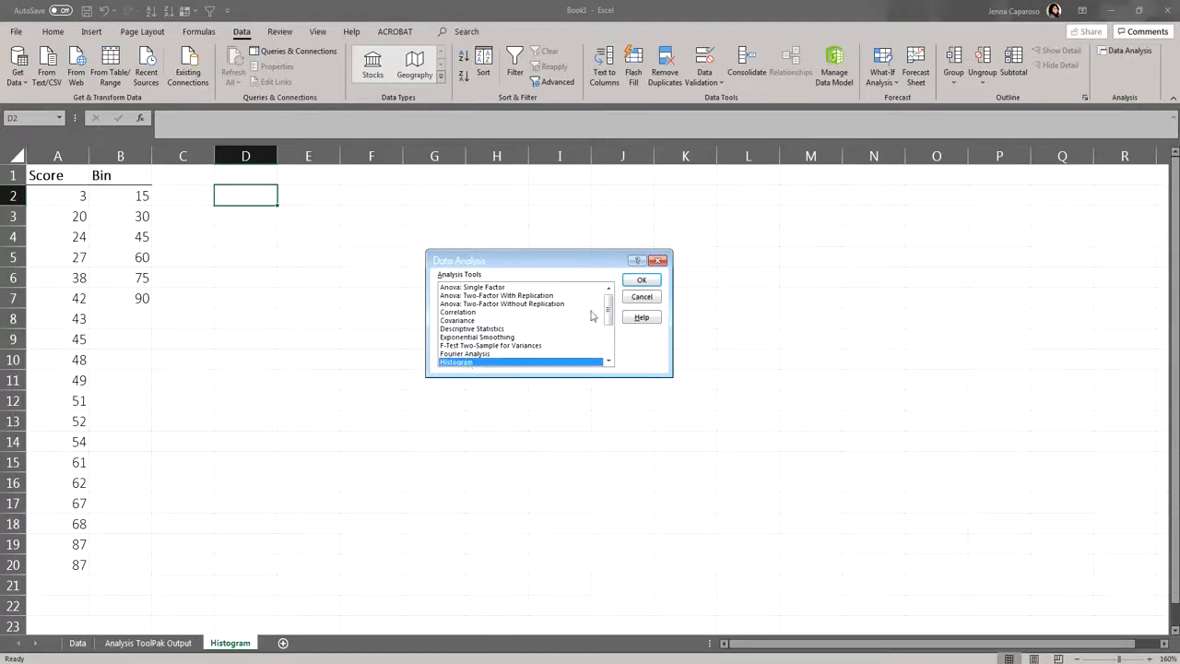
pyautogui.click(641, 281)
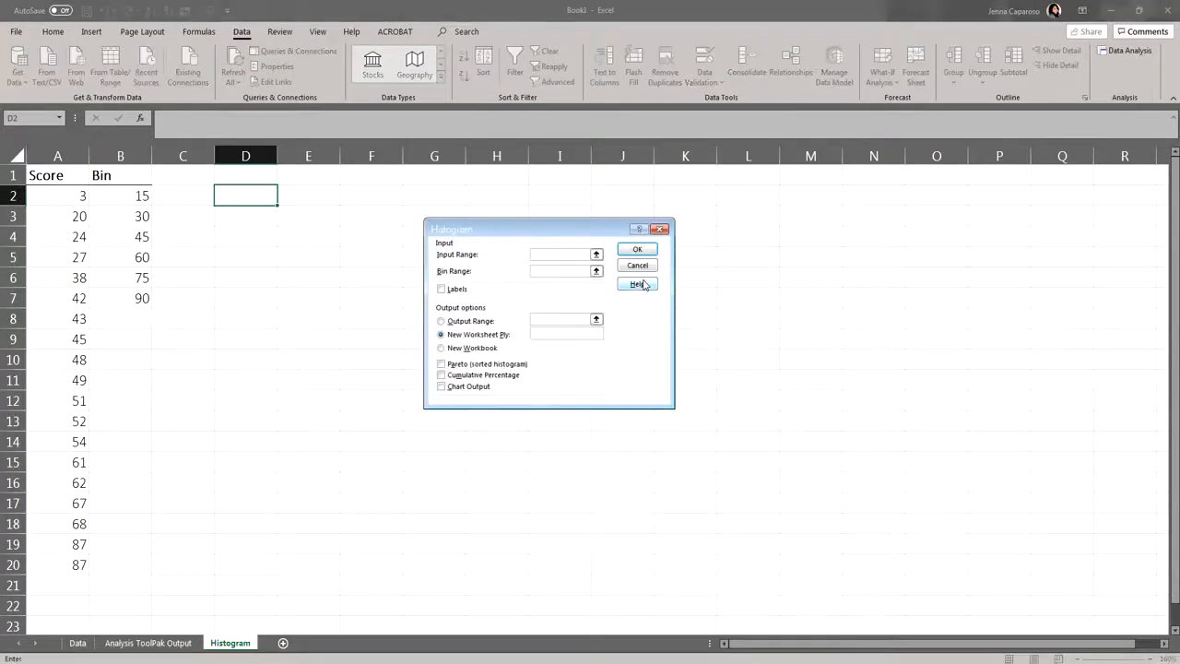
pyautogui.click(596, 255)
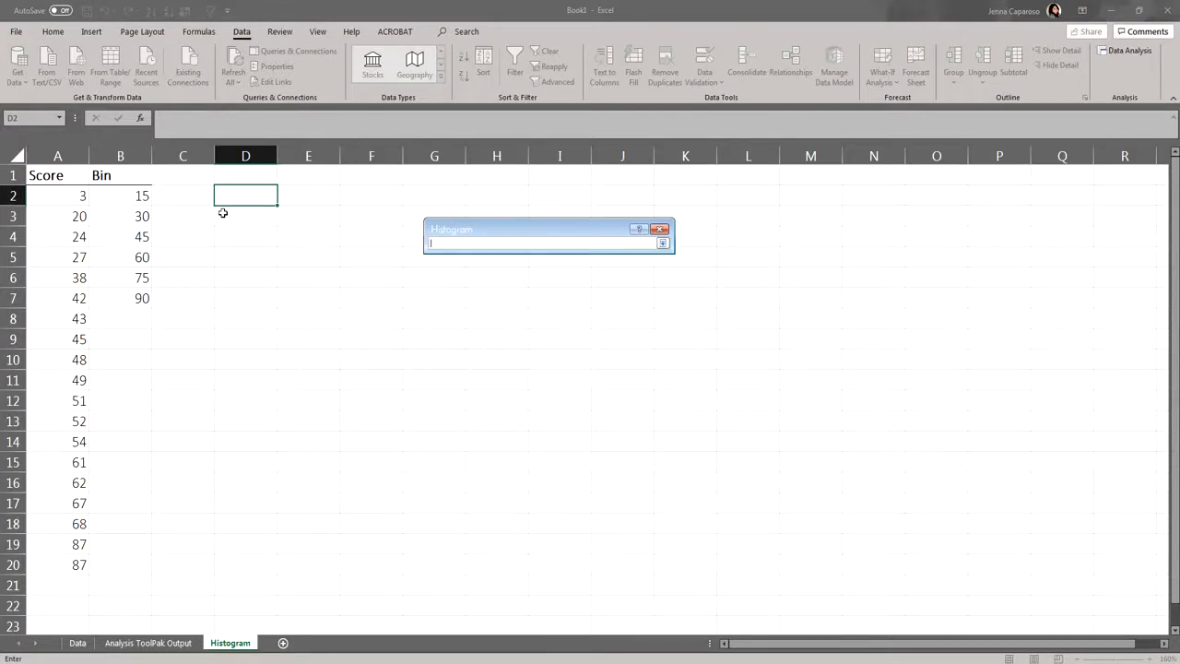
pyautogui.click(61, 176)
pyautogui.moveTo(60, 176); pyautogui.dragTo(44, 560)
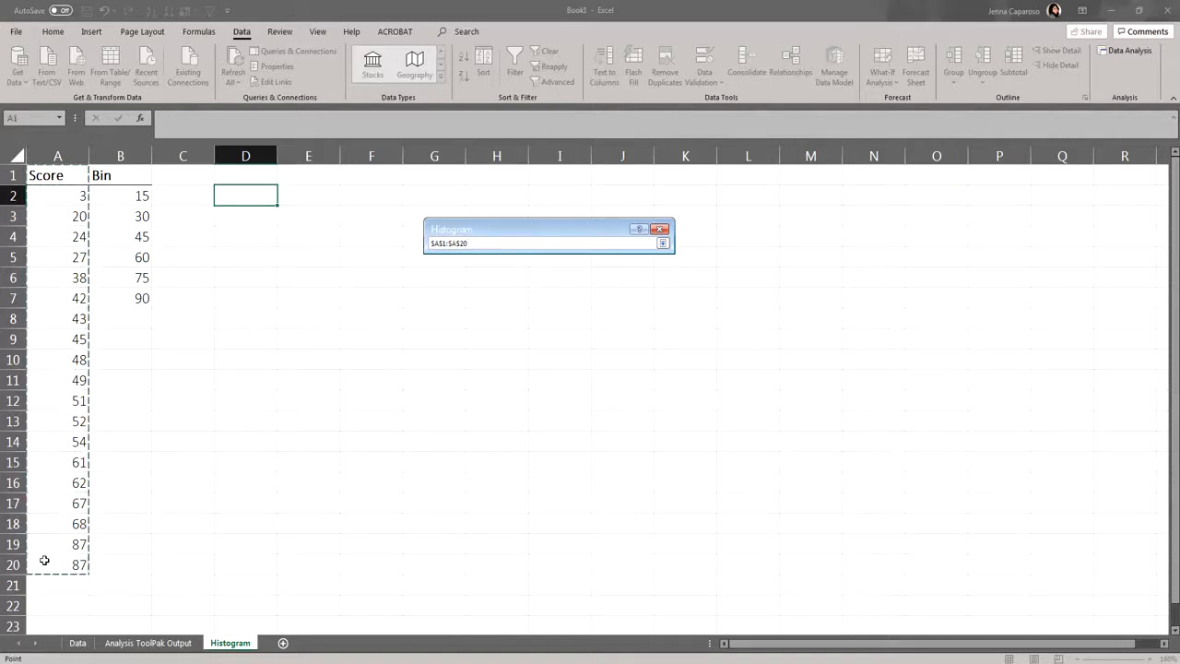
pyautogui.click(662, 244)
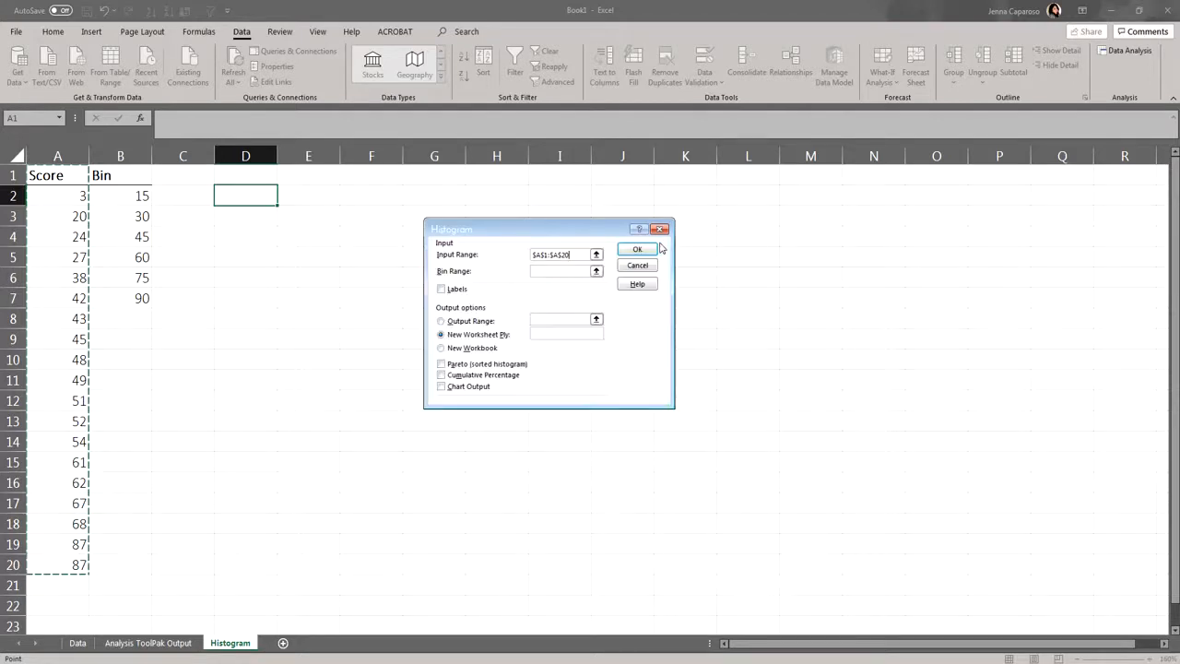
pyautogui.click(596, 272)
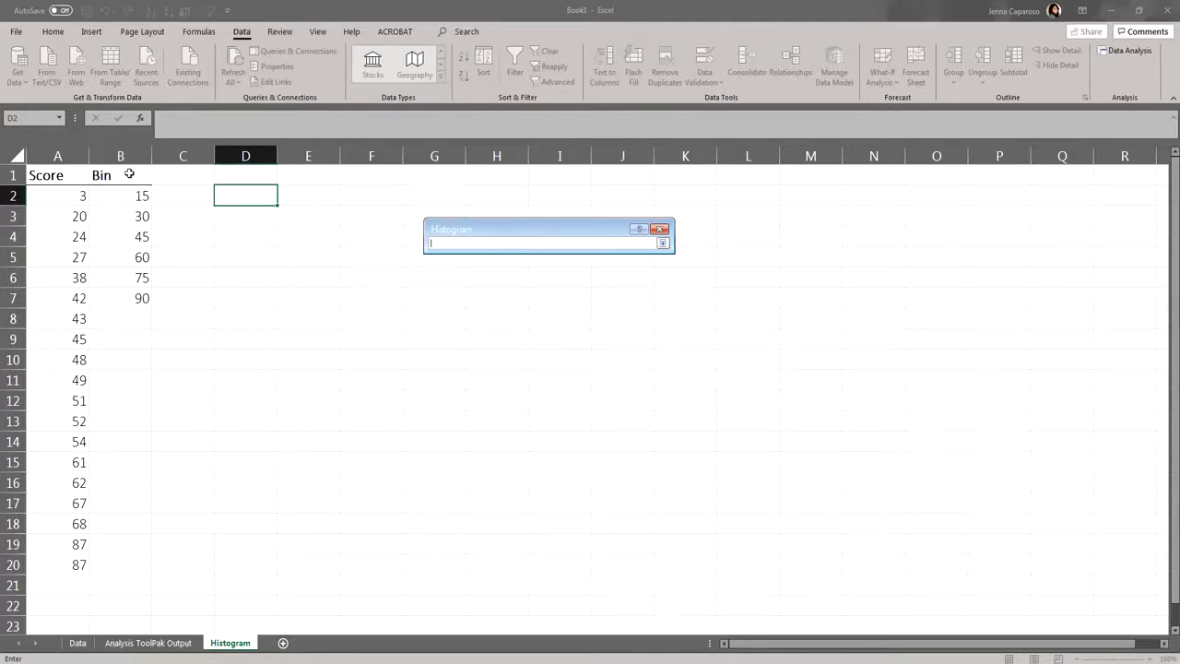
pyautogui.moveTo(129, 173); pyautogui.dragTo(124, 303)
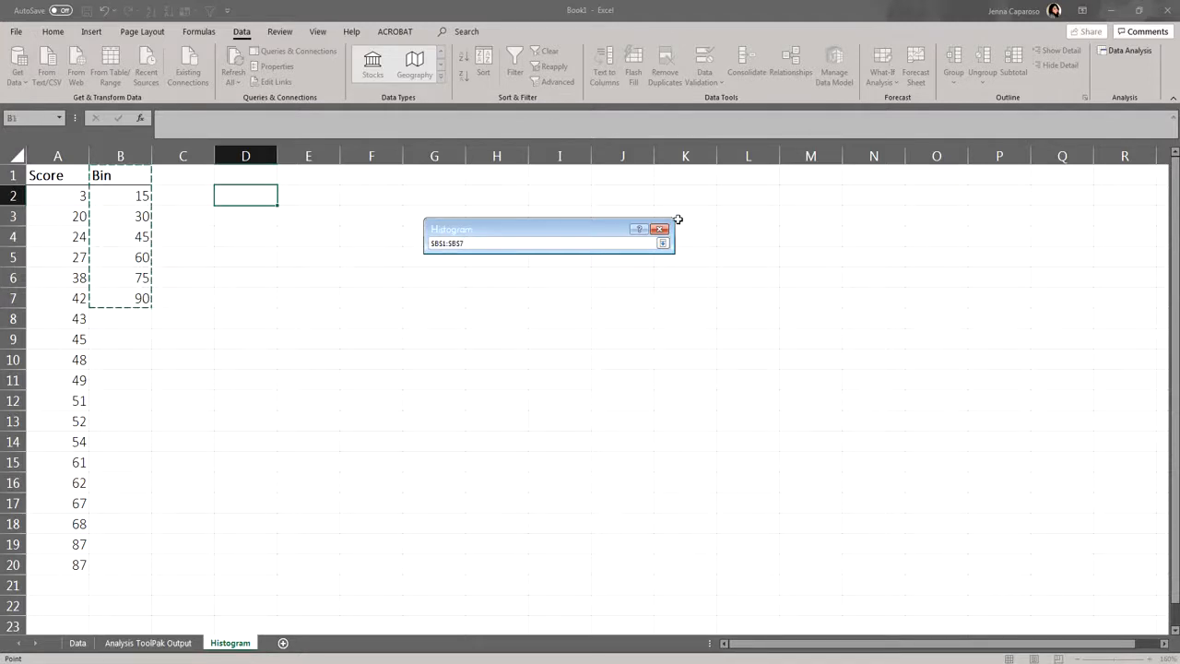
pyautogui.click(663, 243)
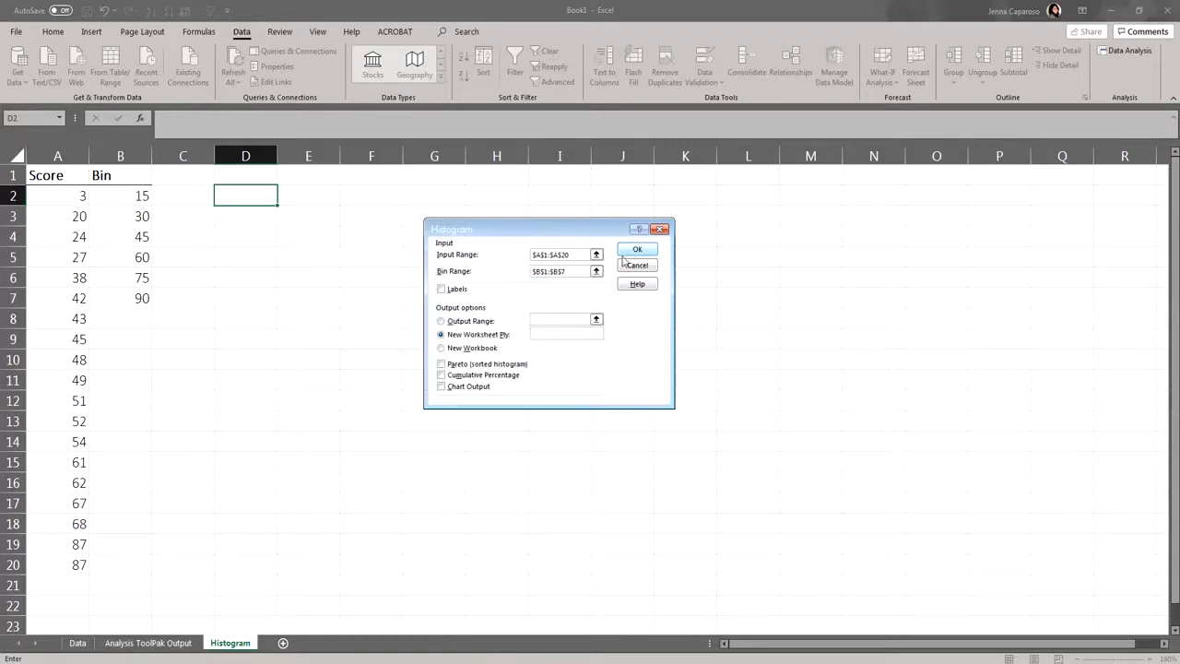
# - Enable labels and chart output for the histogram and generate it on a new worksheet
pyautogui.click(463, 293)
pyautogui.click(462, 390)
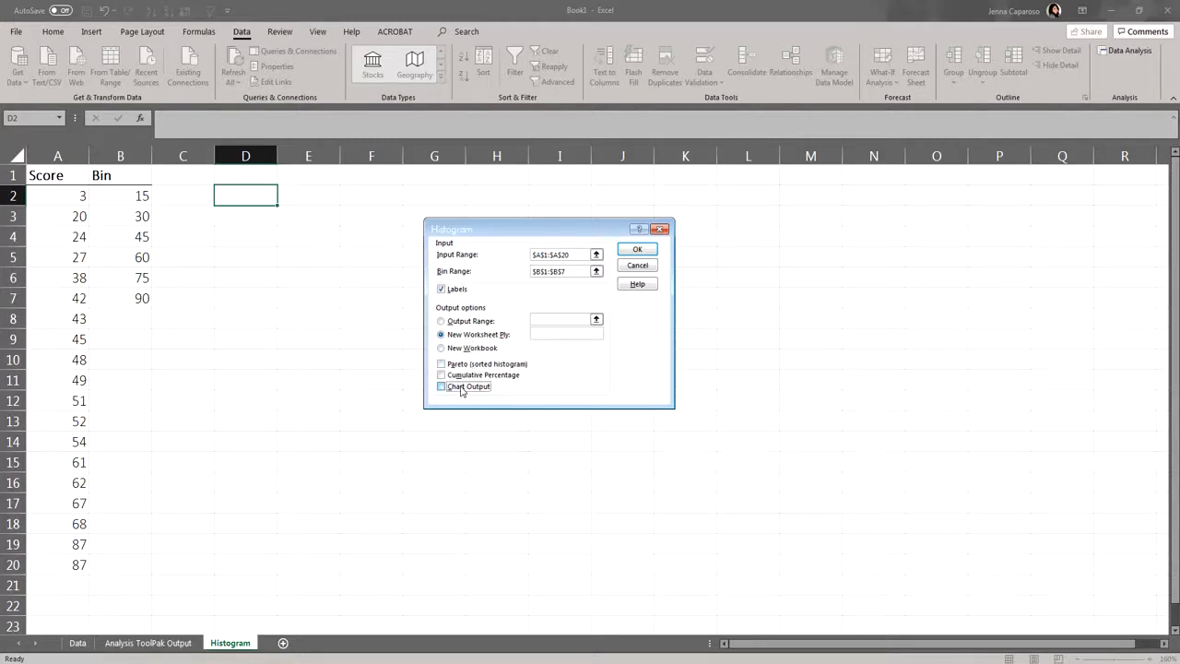
pyautogui.click(633, 251)
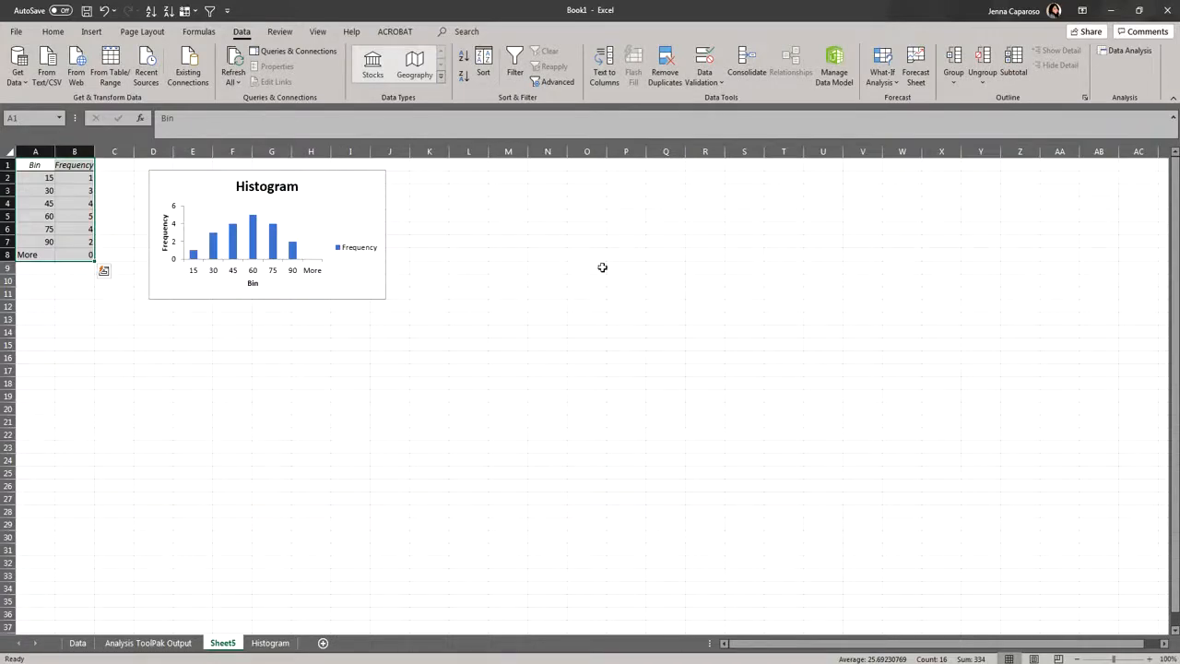
# - Autofit the width of the Frequency column in the output table
pyautogui.keyDown('ctrl'); pyautogui.scroll(3, 602, 267); pyautogui.keyUp('ctrl')
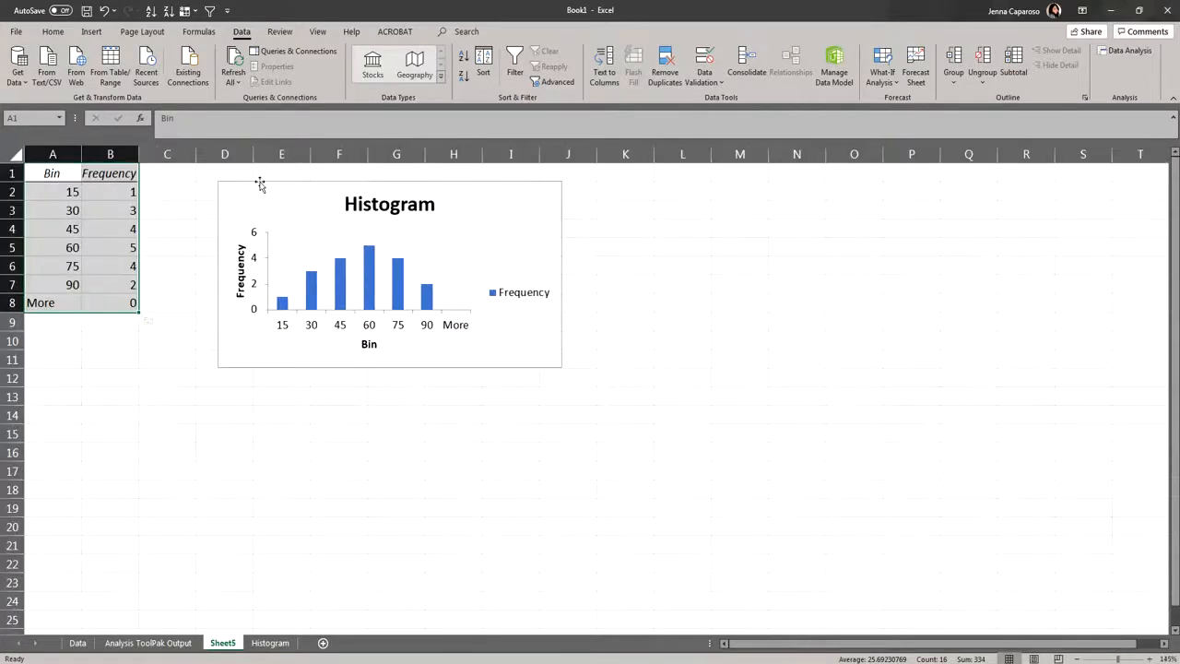
pyautogui.click(93, 191)
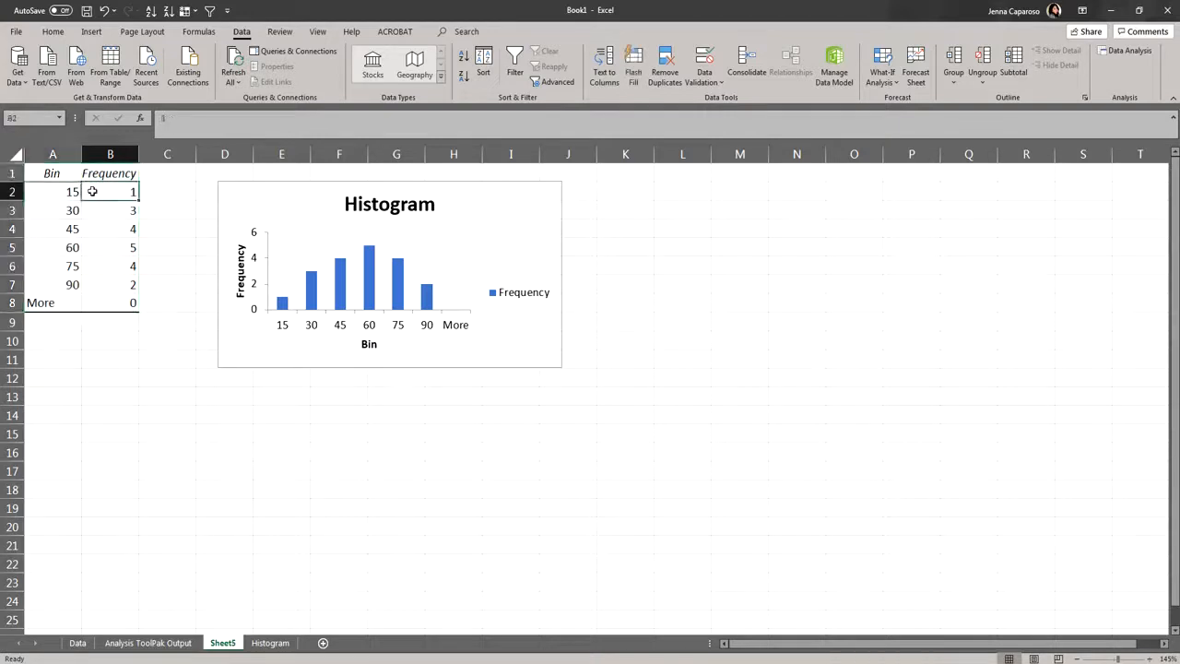
pyautogui.doubleClick(139, 154)
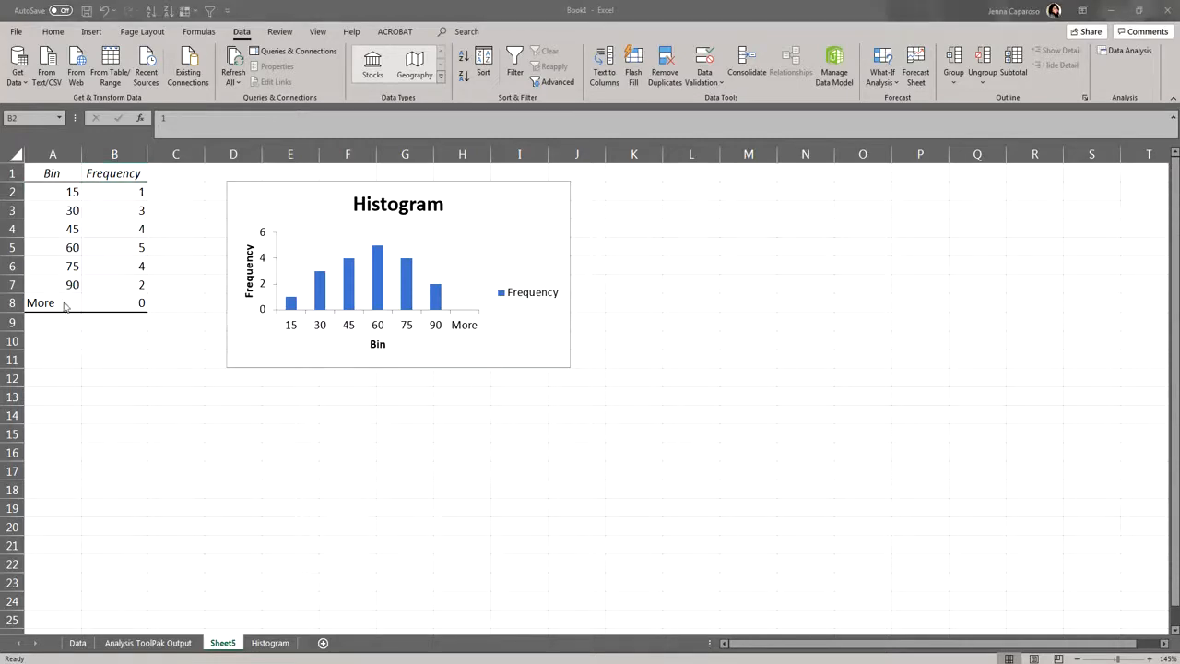
# - Delete the entire "More" row, row 8, below the last bin in the output table
pyautogui.click(95, 303)
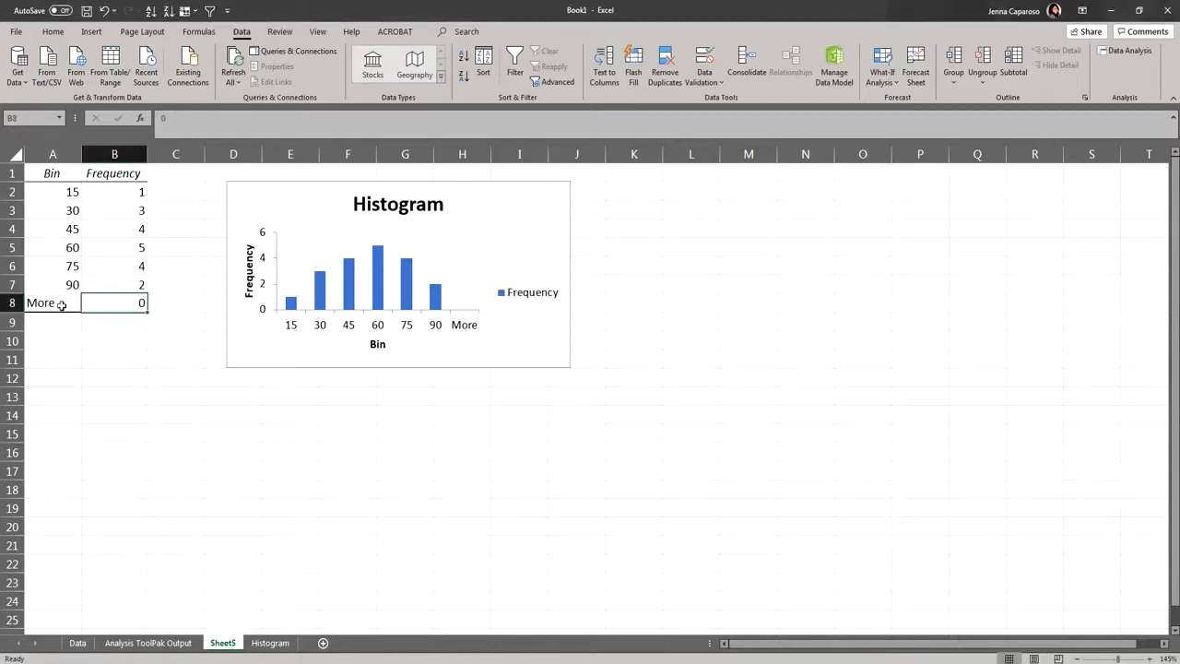
pyautogui.click(12, 302)
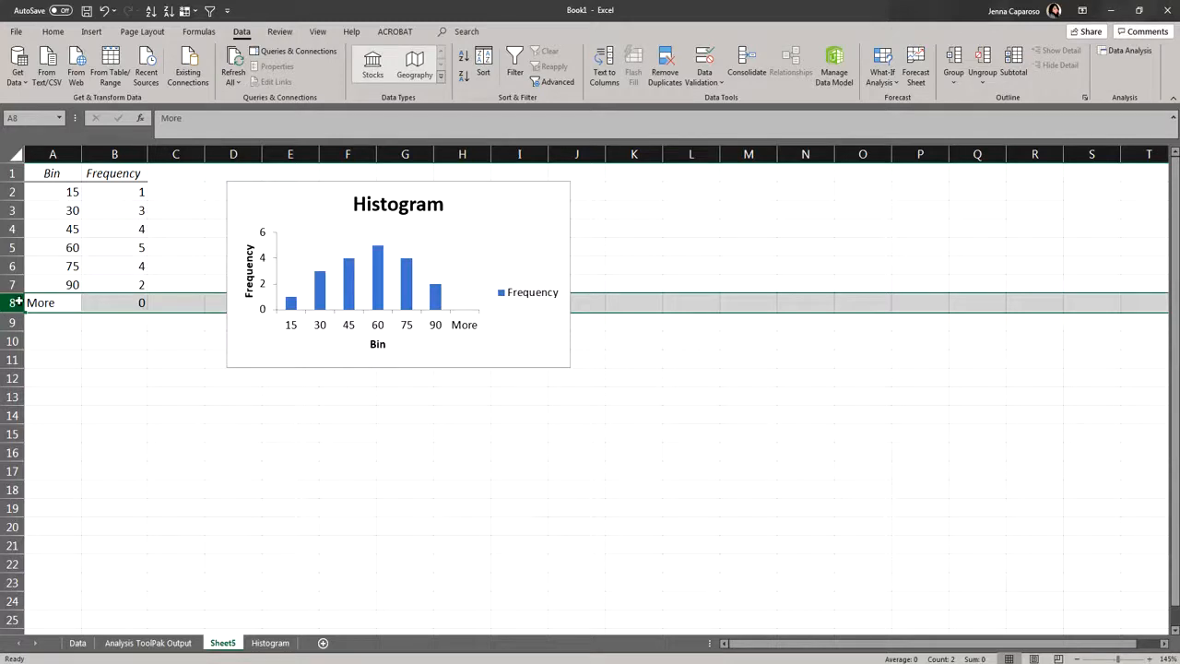
pyautogui.rightClick(14, 302)
pyautogui.click(14, 304)
pyautogui.rightClick(11, 302)
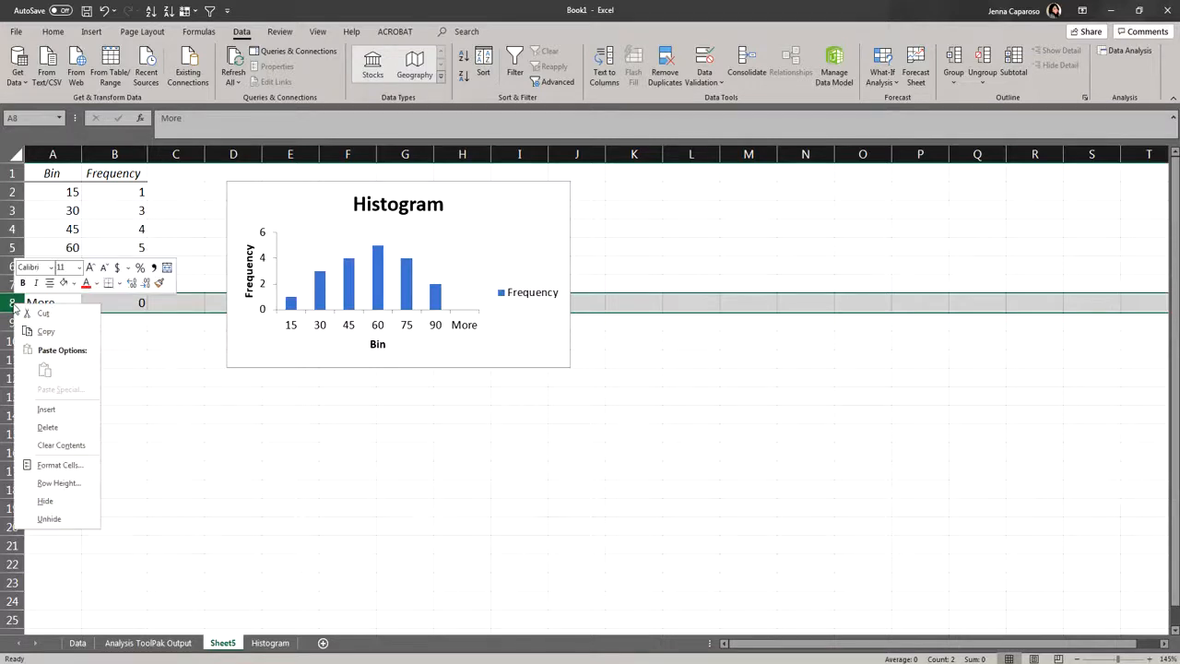
pyautogui.click(46, 427)
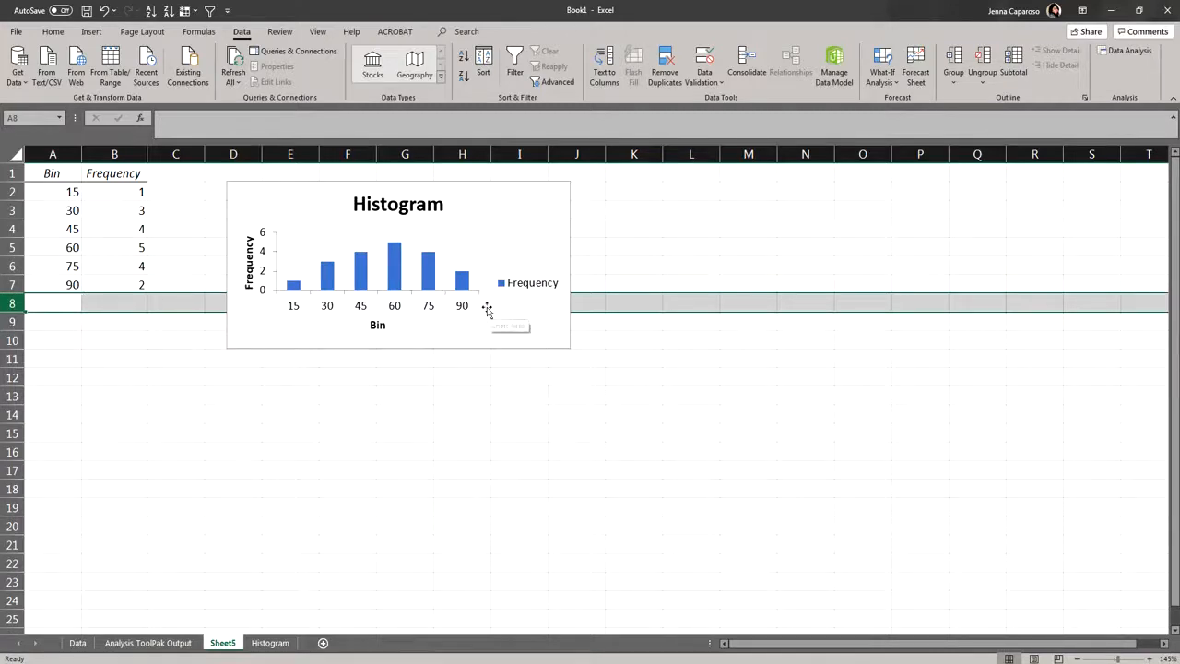
pyautogui.click(378, 376)
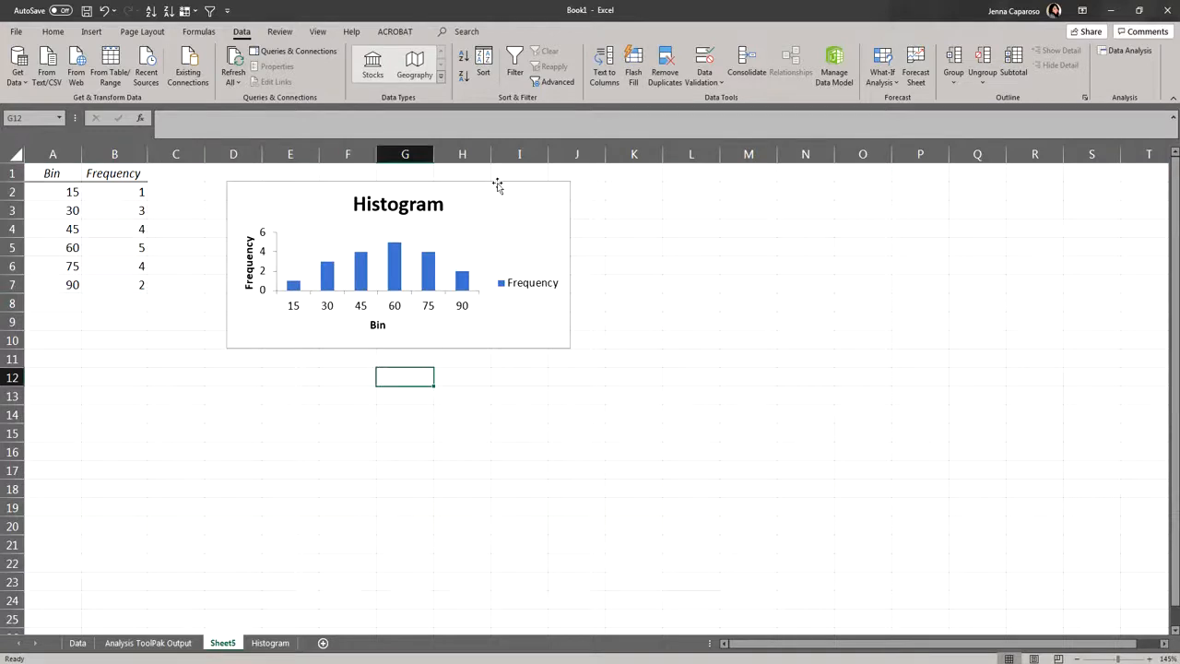
# - Move the histogram closer to the table and enlarge it to about columns C to M down to row 16, and delete its Frequency legend
pyautogui.moveTo(498, 184); pyautogui.dragTo(453, 184)
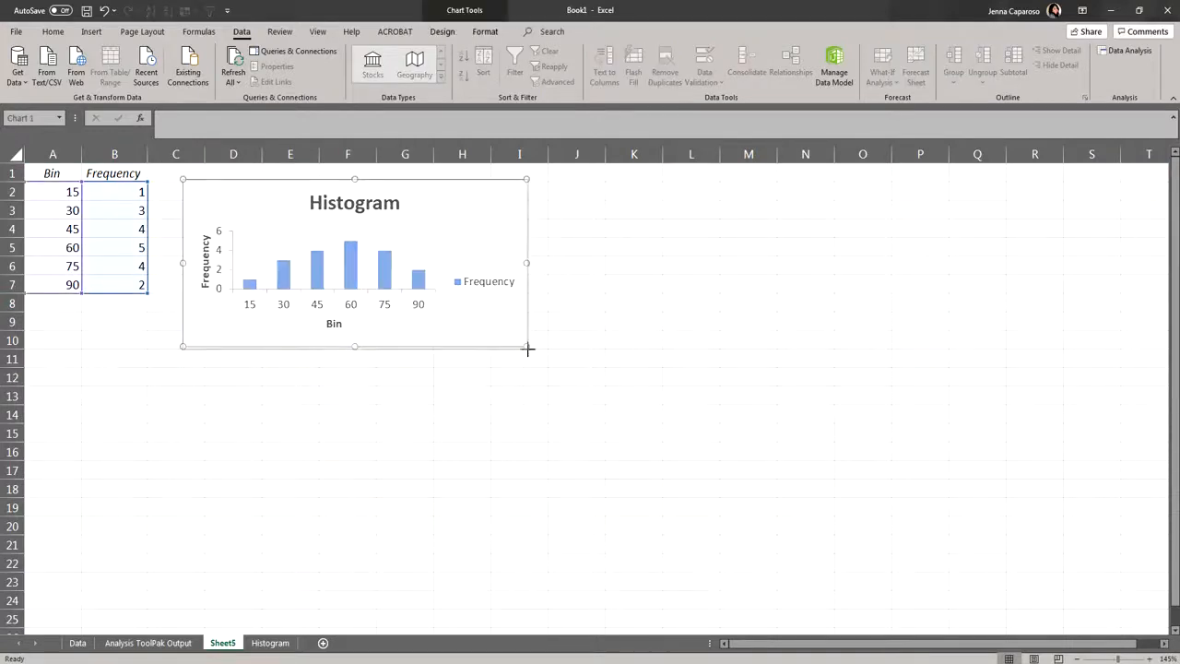
pyautogui.moveTo(527, 347); pyautogui.dragTo(790, 452)
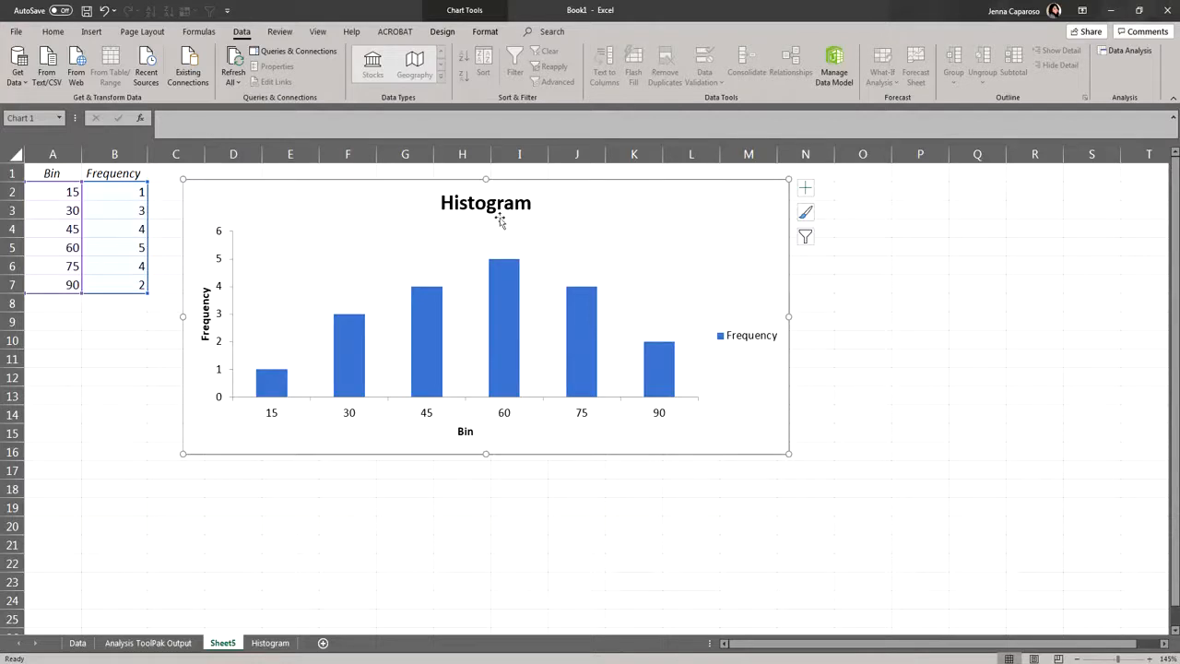
pyautogui.click(738, 341)
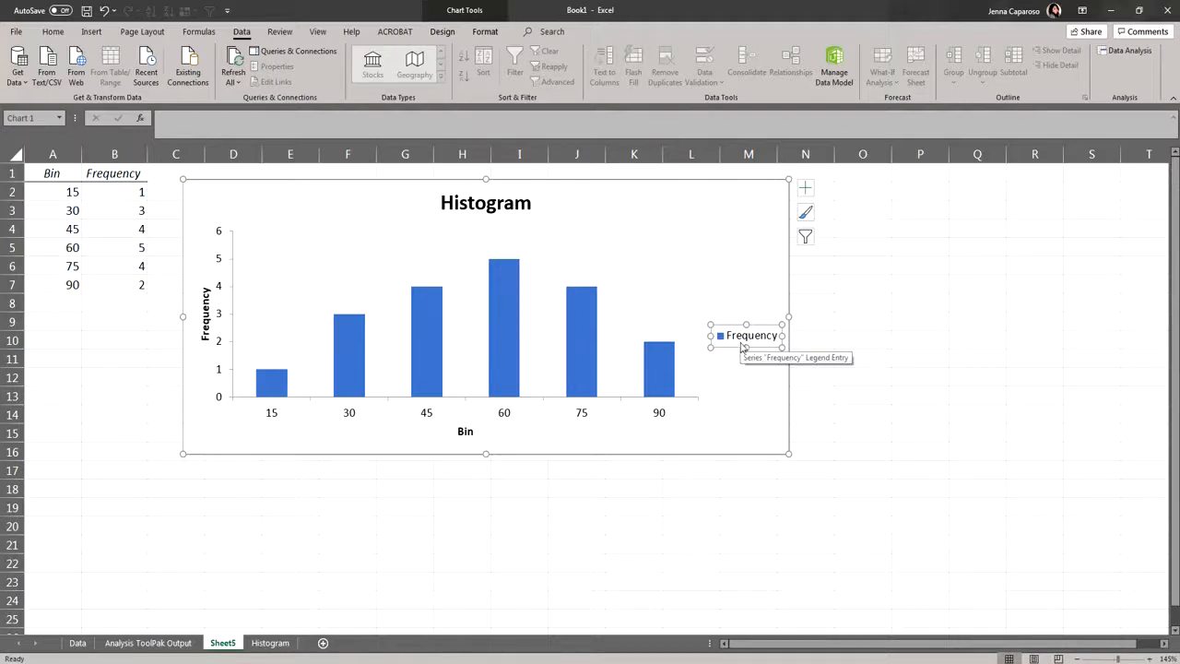
pyautogui.press('Delete')
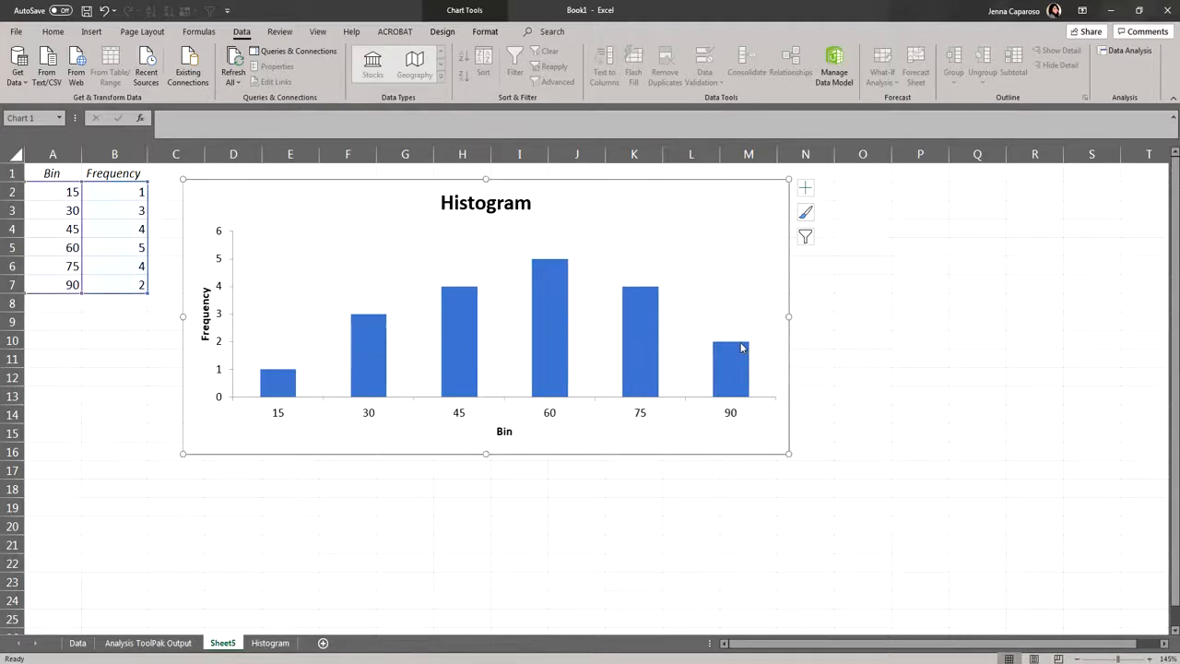
# - Replace the chart title with "Frequency Distribution of Science Scores"
pyautogui.click(504, 208)
pyautogui.doubleClick(504, 205)
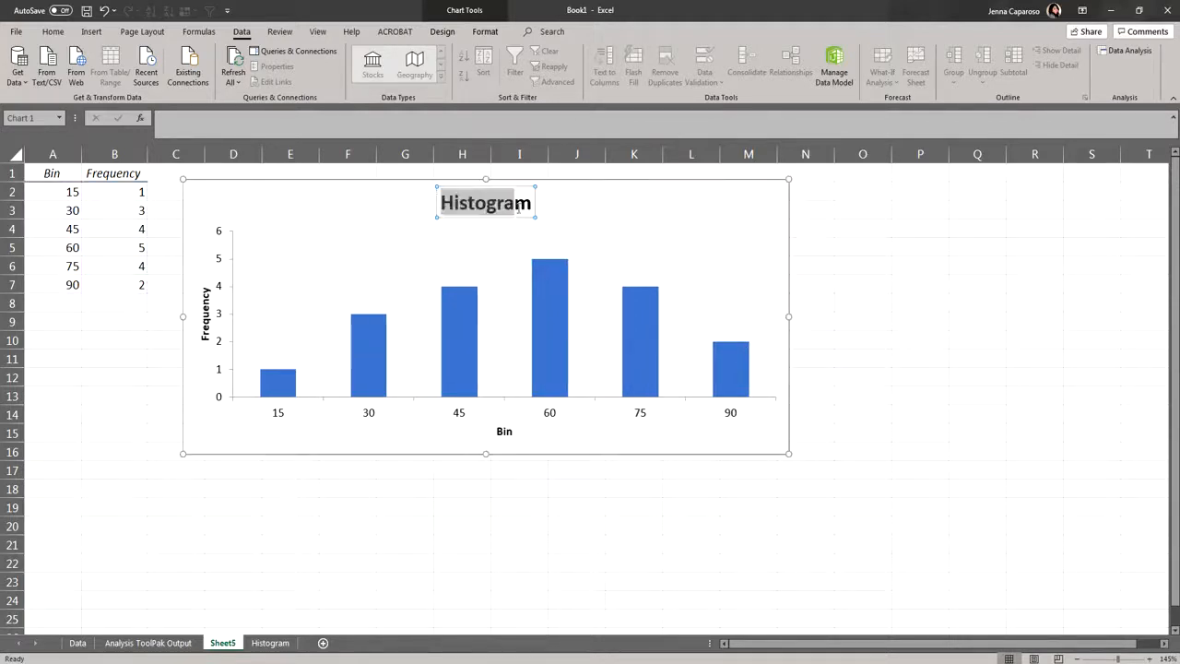
pyautogui.write('F')
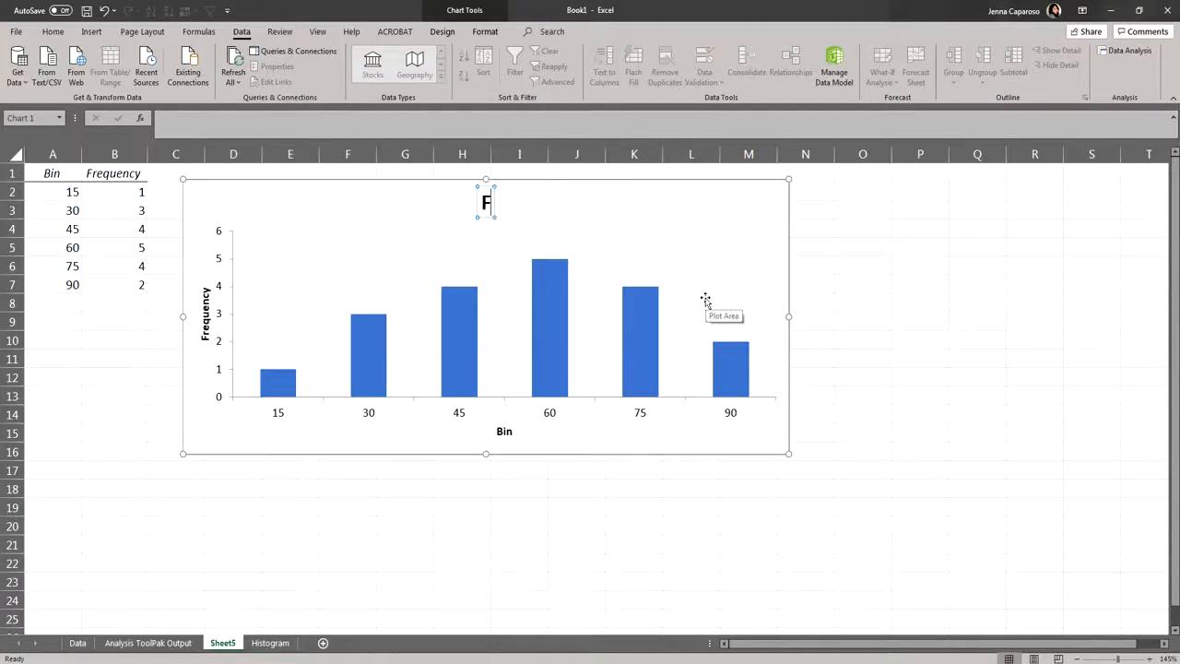
pyautogui.write('reqien')
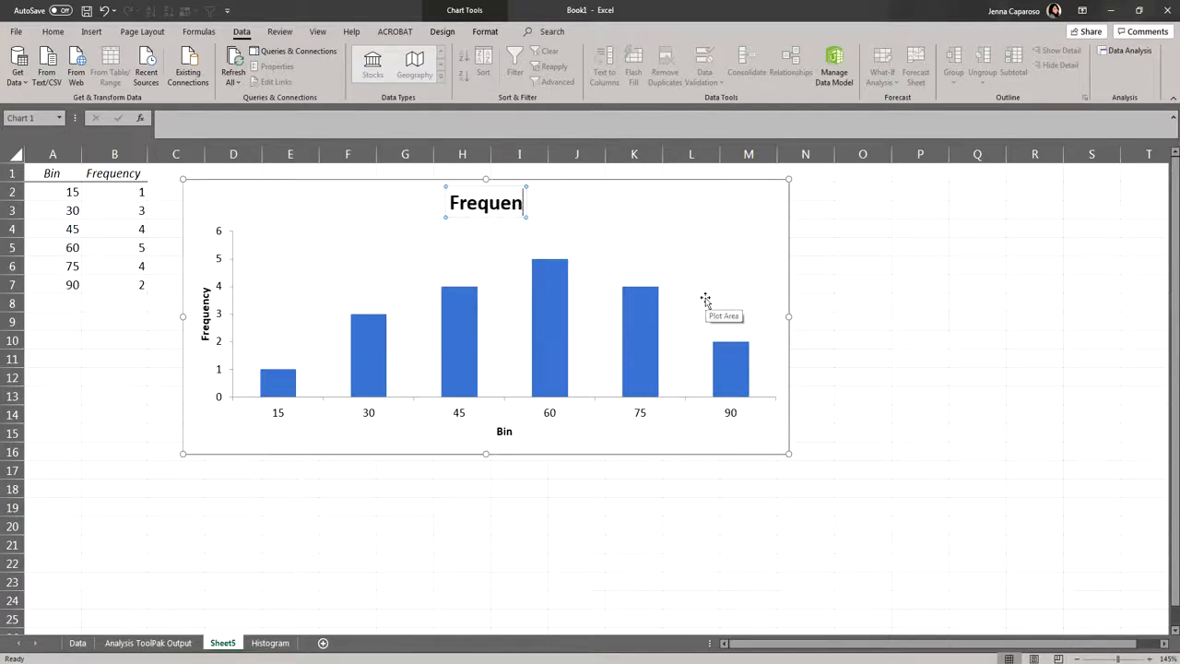
pyautogui.write('cy Distributio')
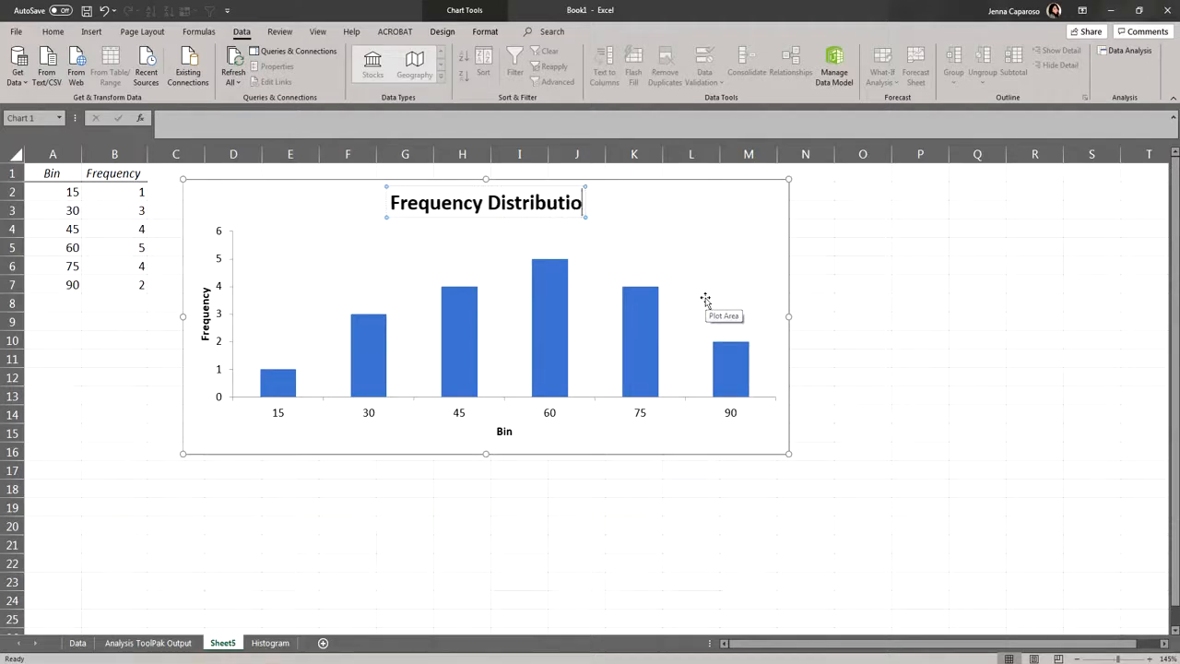
pyautogui.write('n of Scei')
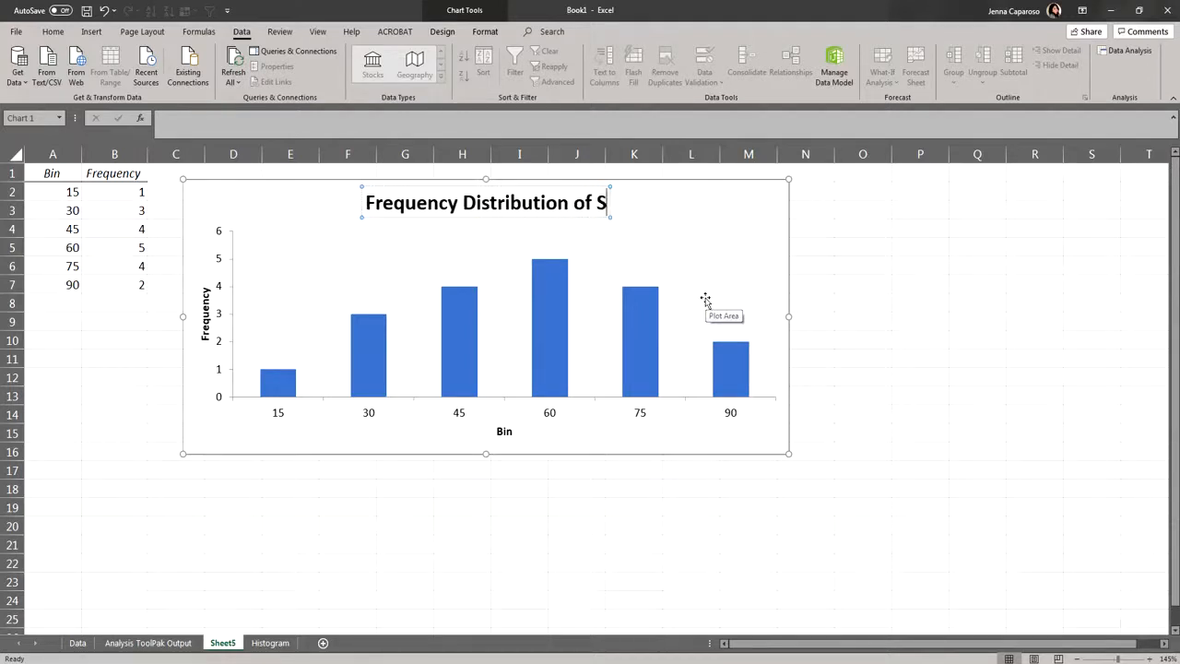
pyautogui.press('BackSpace')
pyautogui.press('BackSpace')
pyautogui.write('ience S')
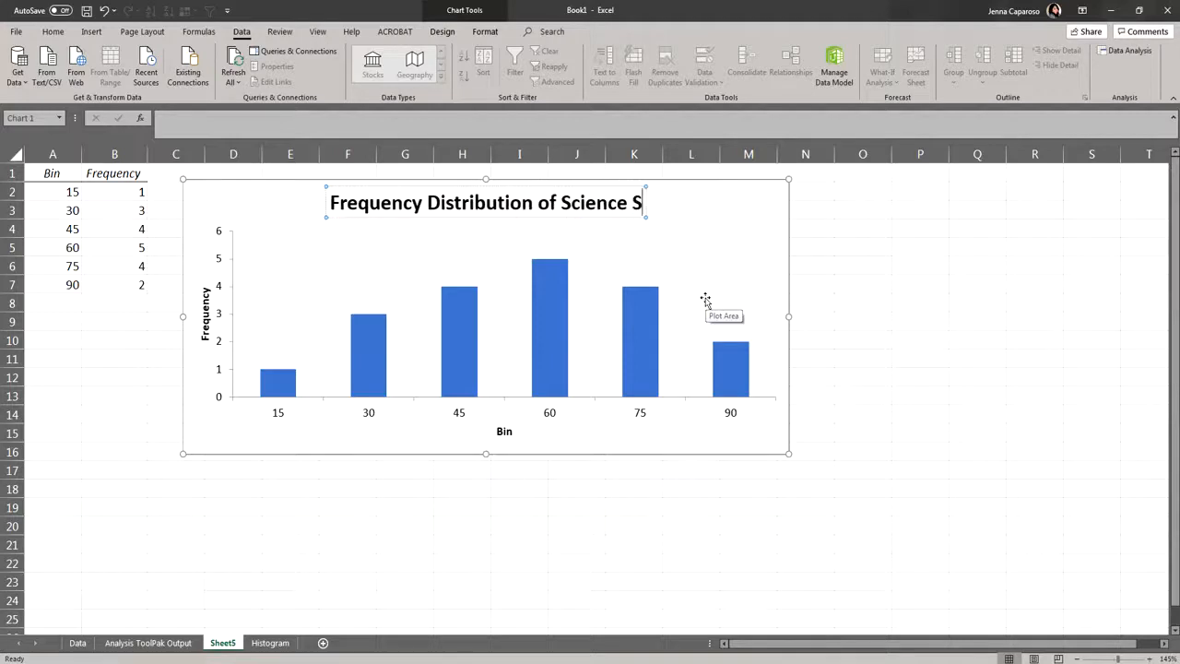
pyautogui.write('cores')
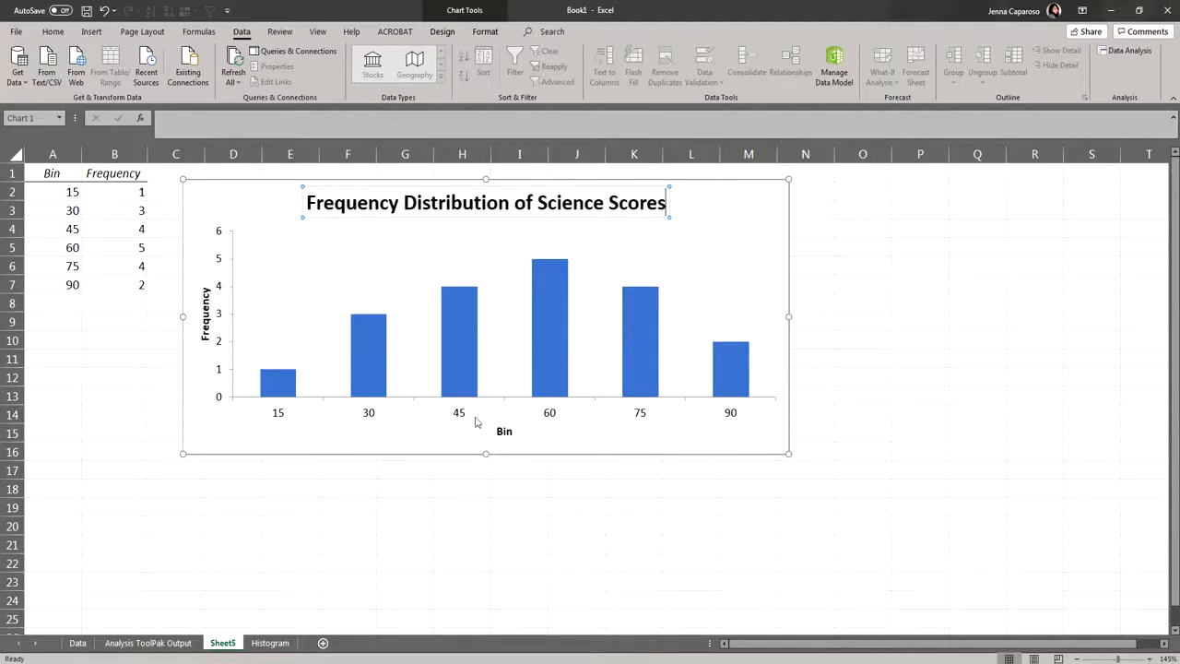
# - Rename the horizontal axis title to "Scores" and add data labels to the histogram columns
pyautogui.click(503, 431)
pyautogui.doubleClick(503, 432)
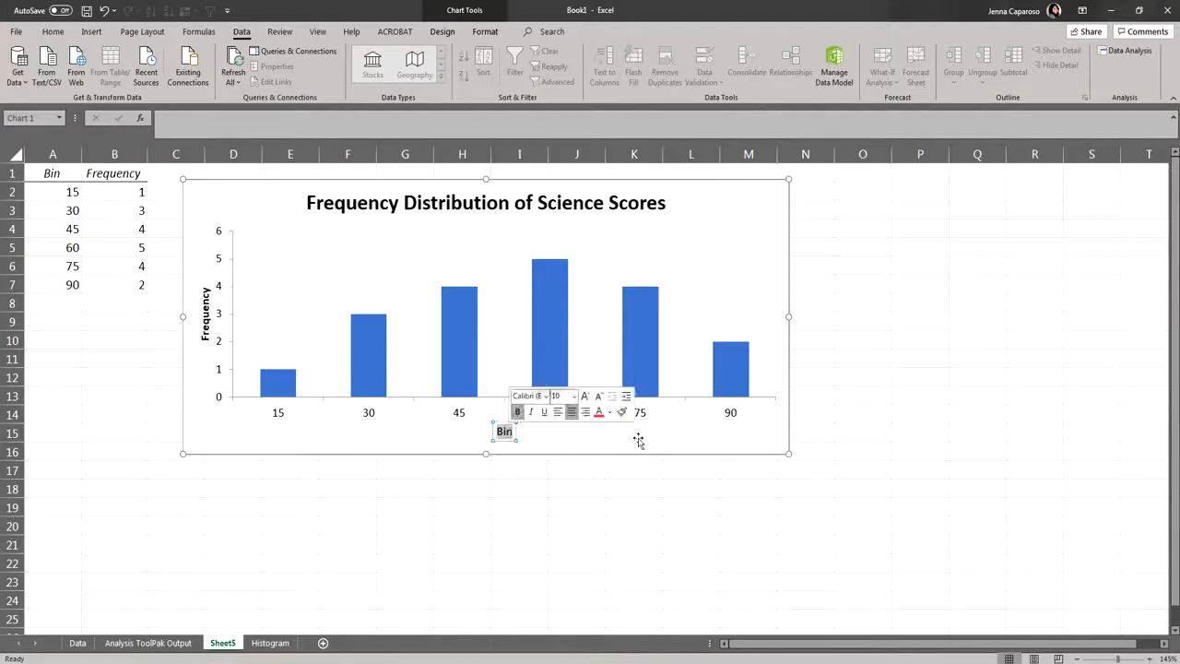
pyautogui.write('Scores')
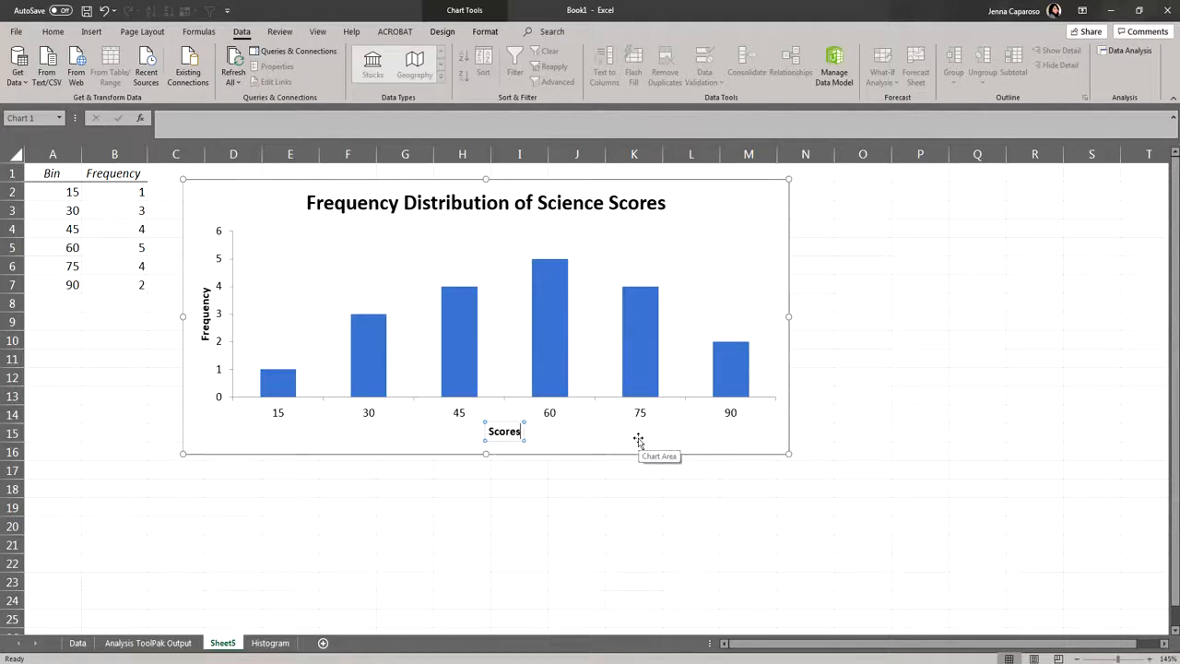
pyautogui.rightClick(379, 338)
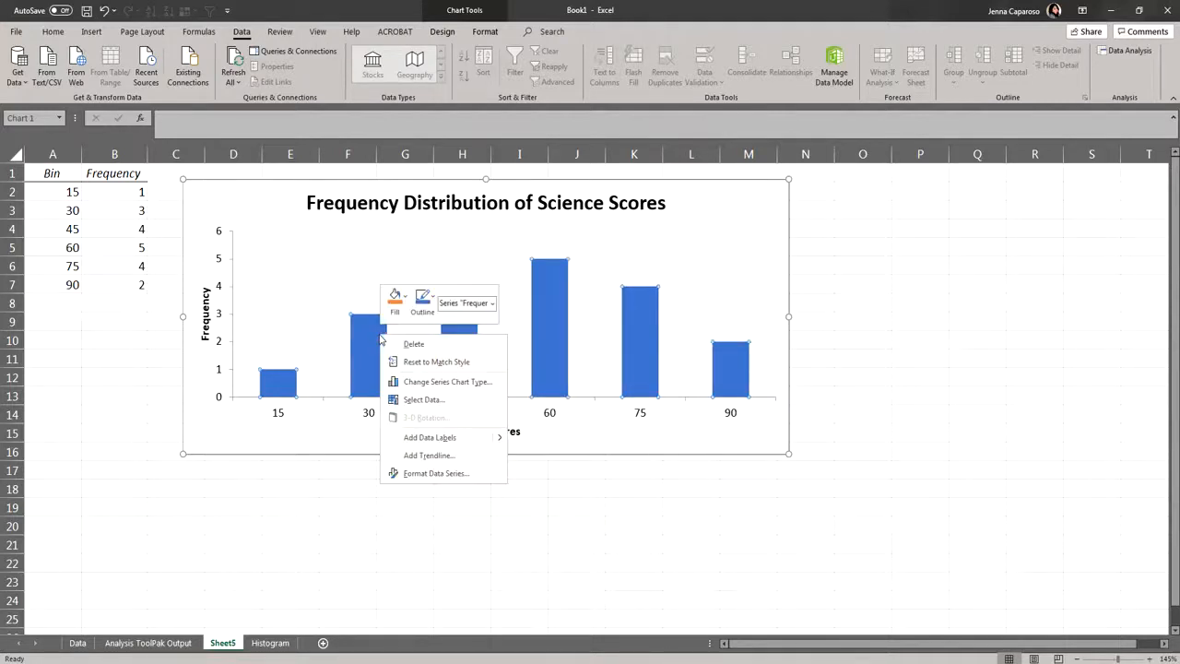
pyautogui.click(427, 438)
pyautogui.rightClick(373, 345)
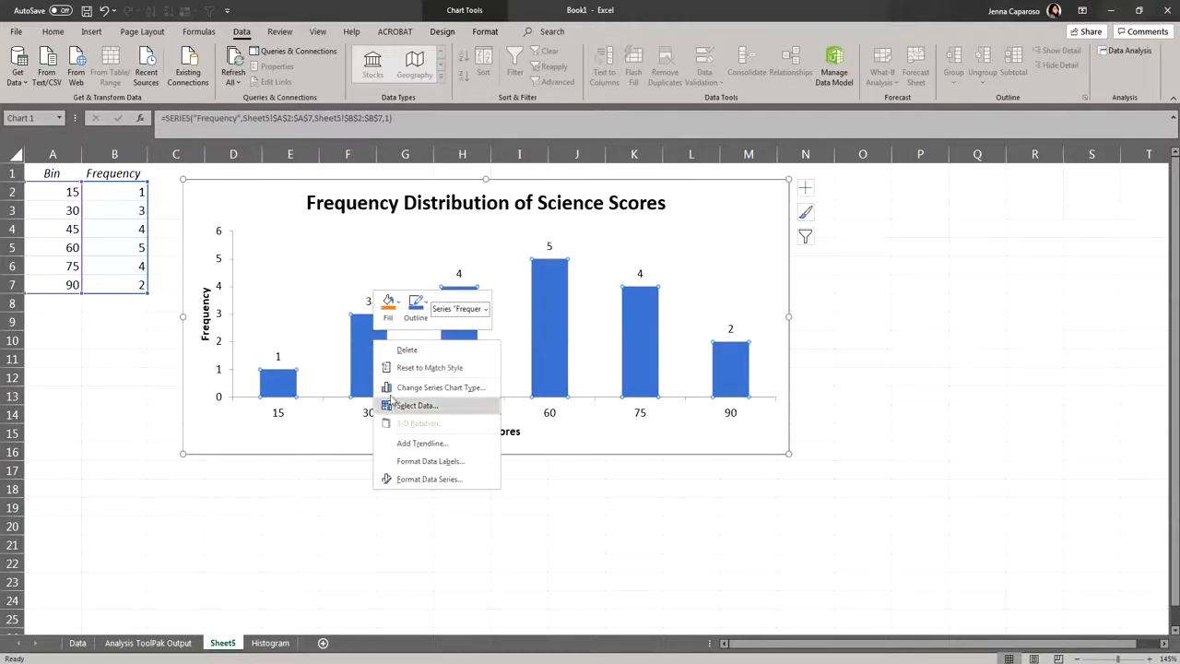
pyautogui.press('Escape')
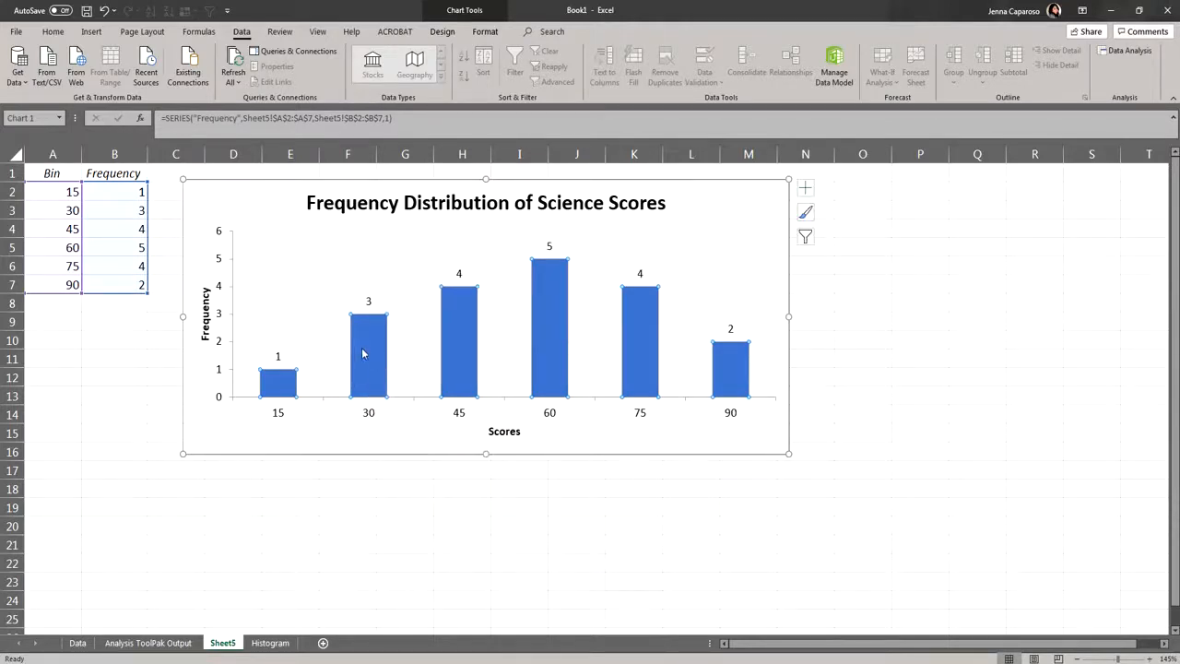
pyautogui.rightClick(362, 353)
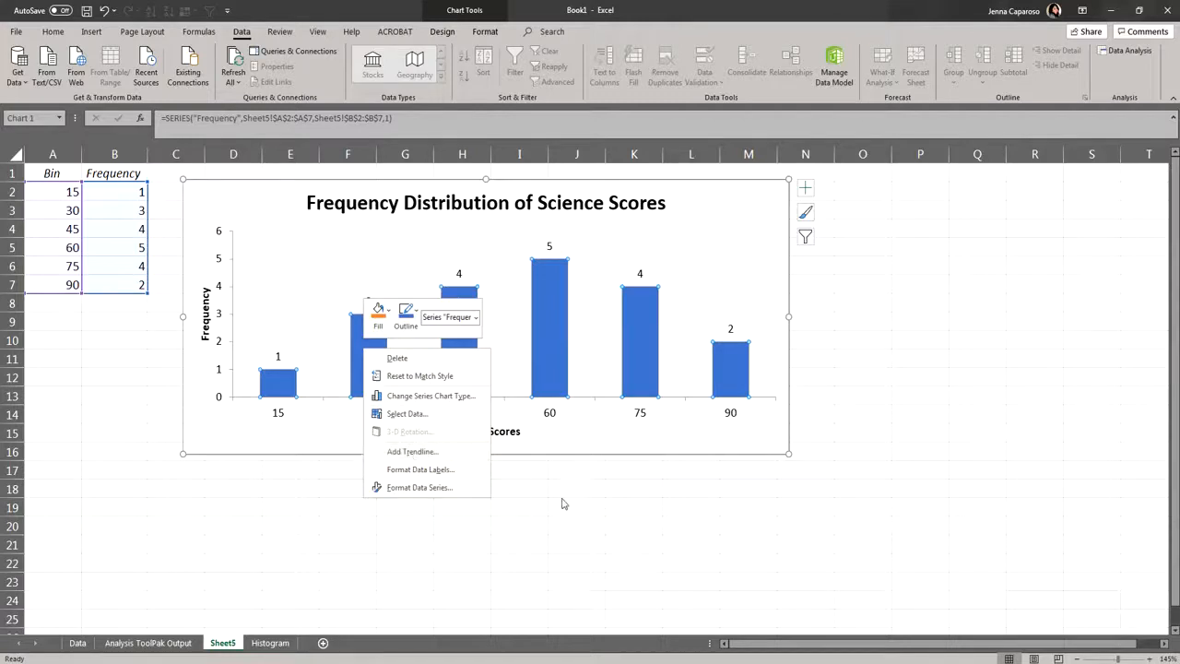
pyautogui.press('Escape')
pyautogui.click(644, 443)
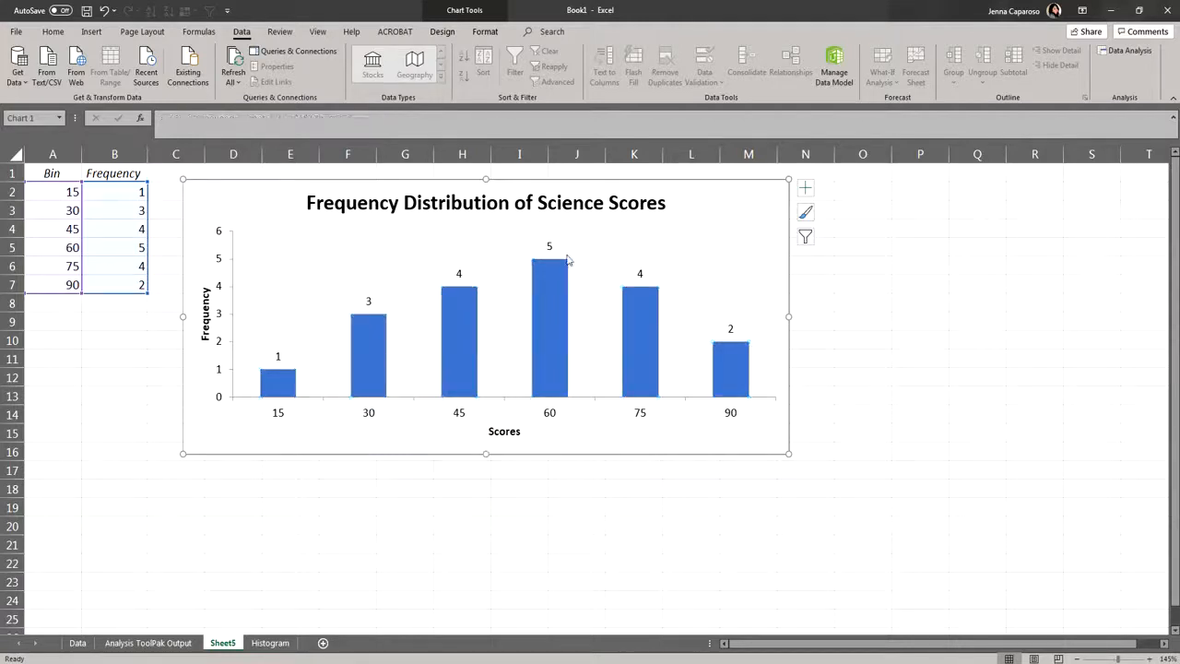
# - Fill all the histogram columns with the dark blue-gray theme color
pyautogui.click(552, 295)
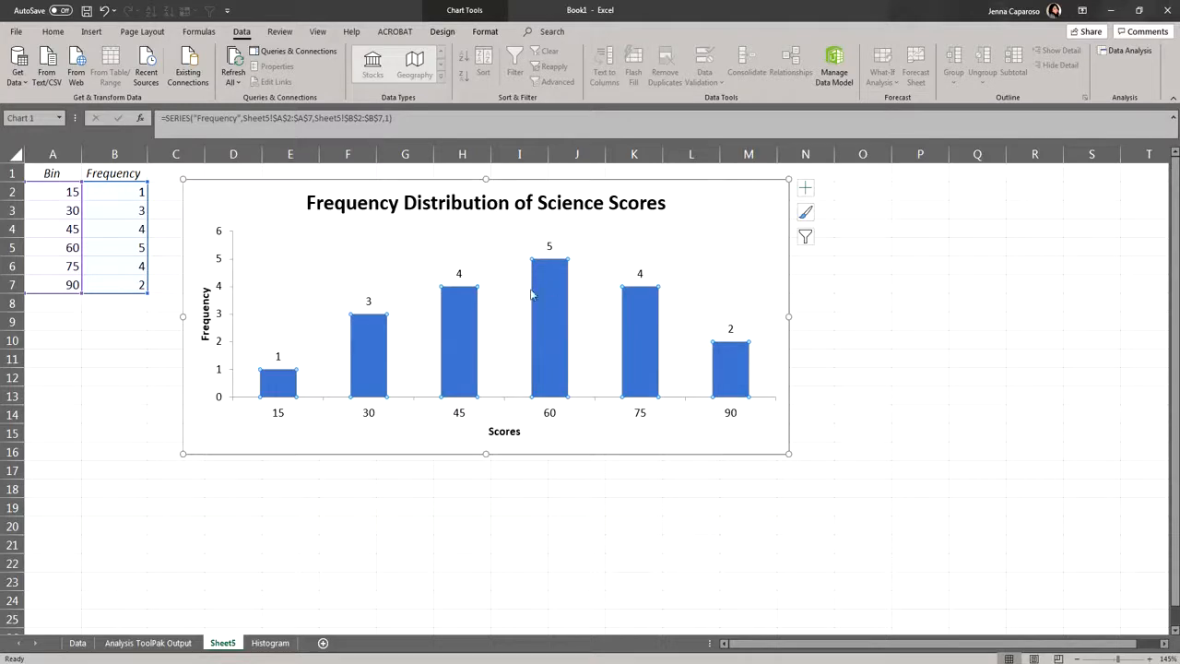
pyautogui.click(488, 31)
pyautogui.click(494, 52)
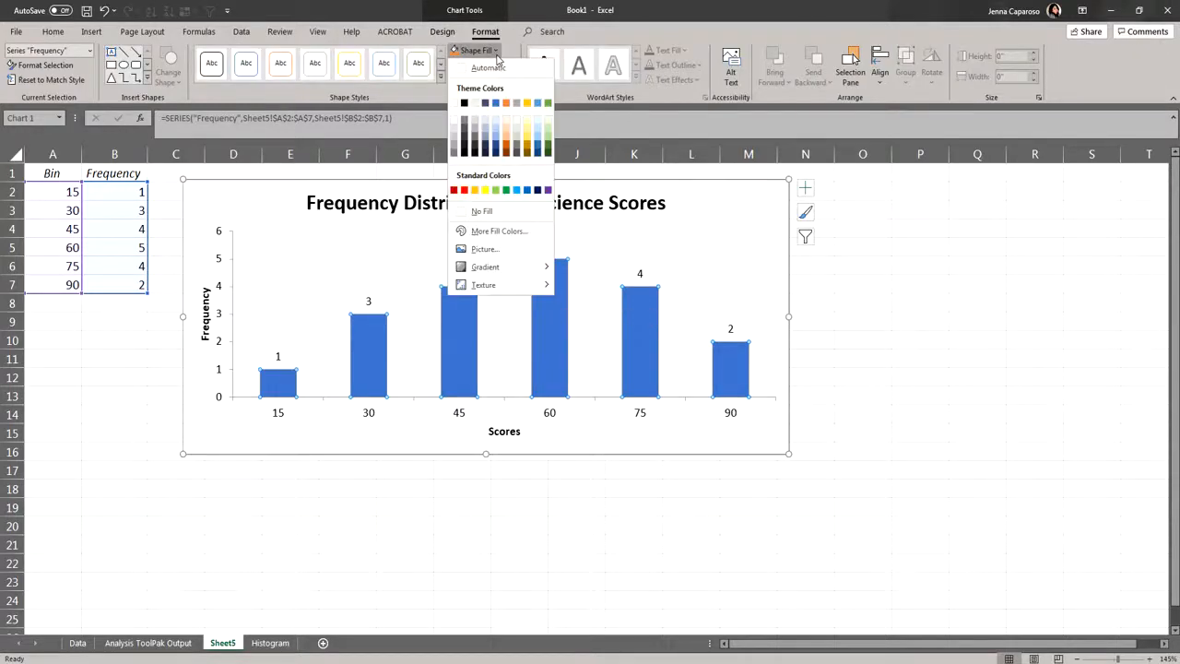
pyautogui.click(486, 103)
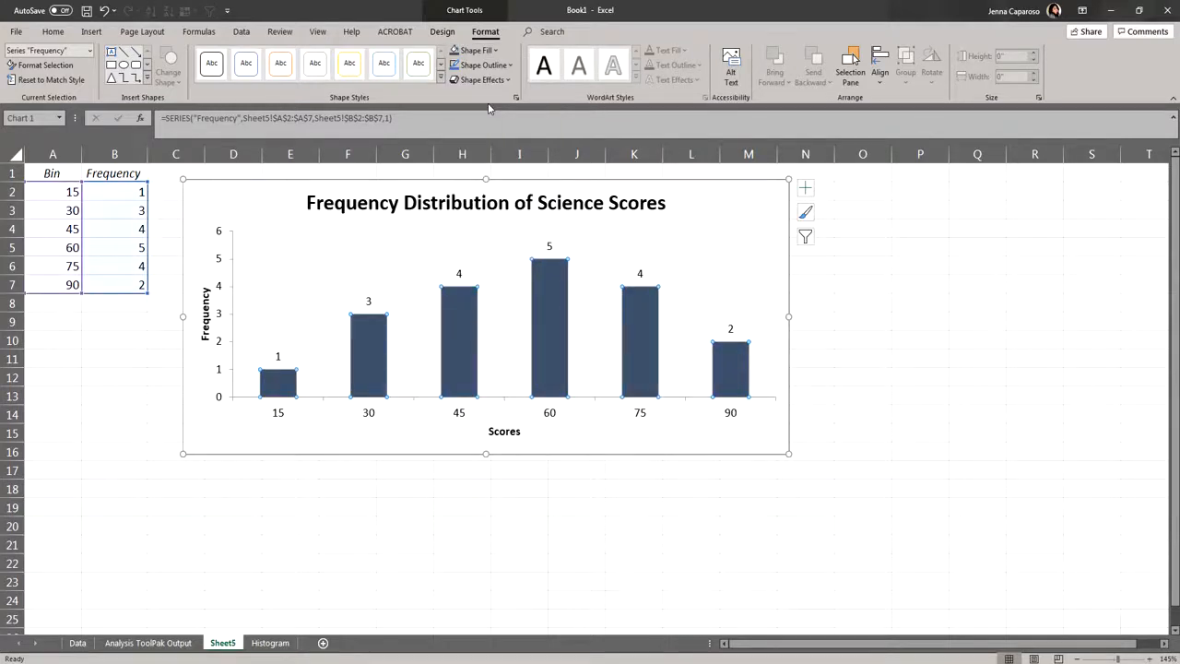
# - Format the data labels above the columns as dark gold, bold text at size 12
pyautogui.click(471, 279)
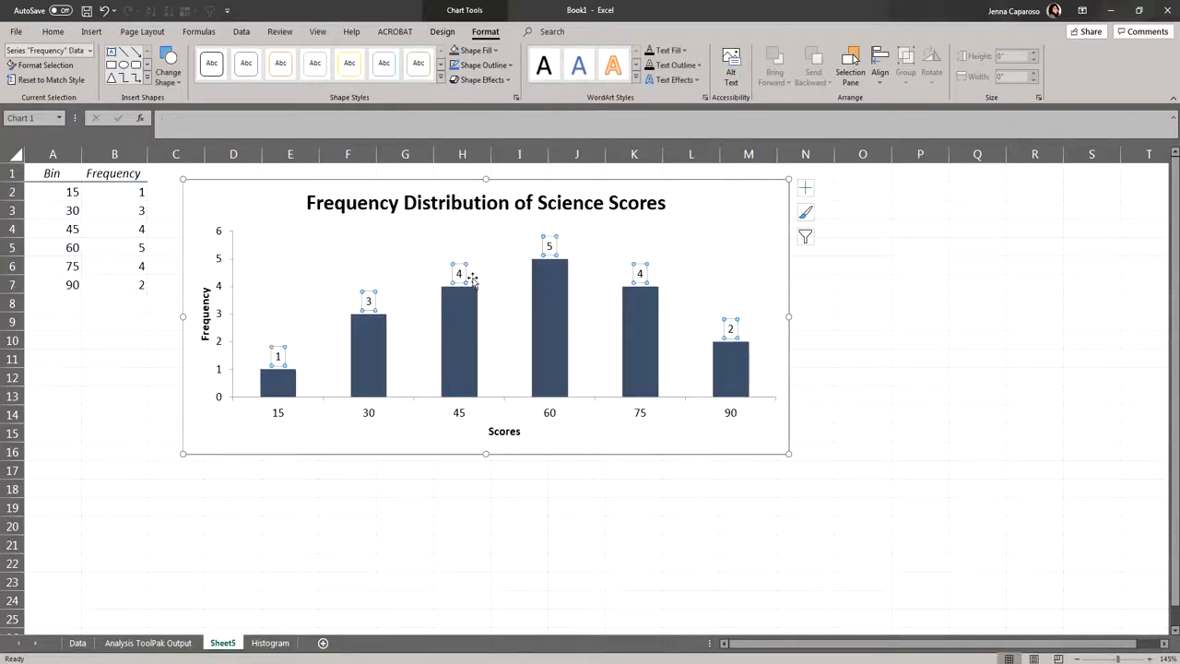
pyautogui.click(669, 50)
pyautogui.click(720, 150)
pyautogui.click(54, 33)
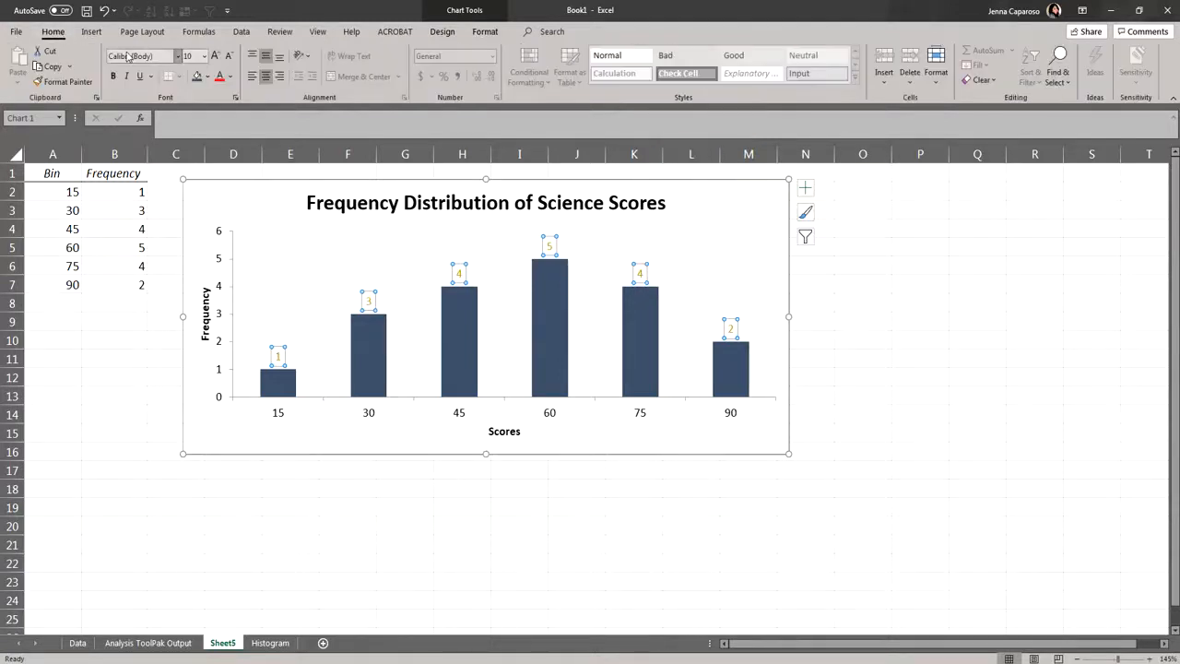
pyautogui.click(120, 77)
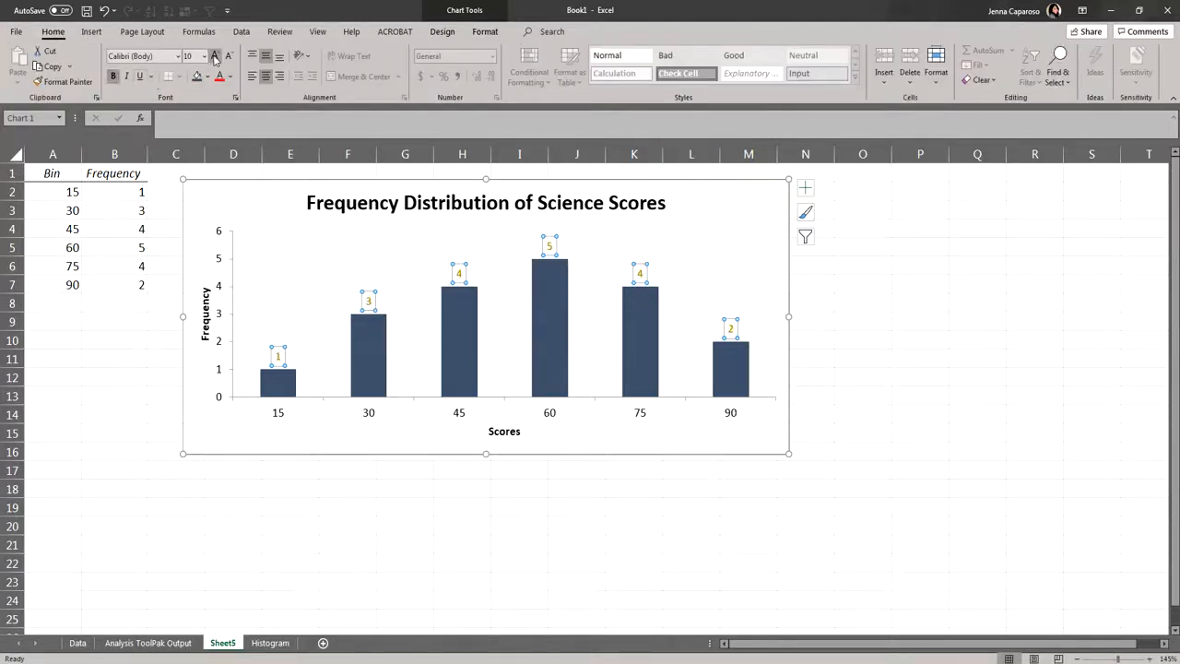
pyautogui.click(214, 56)
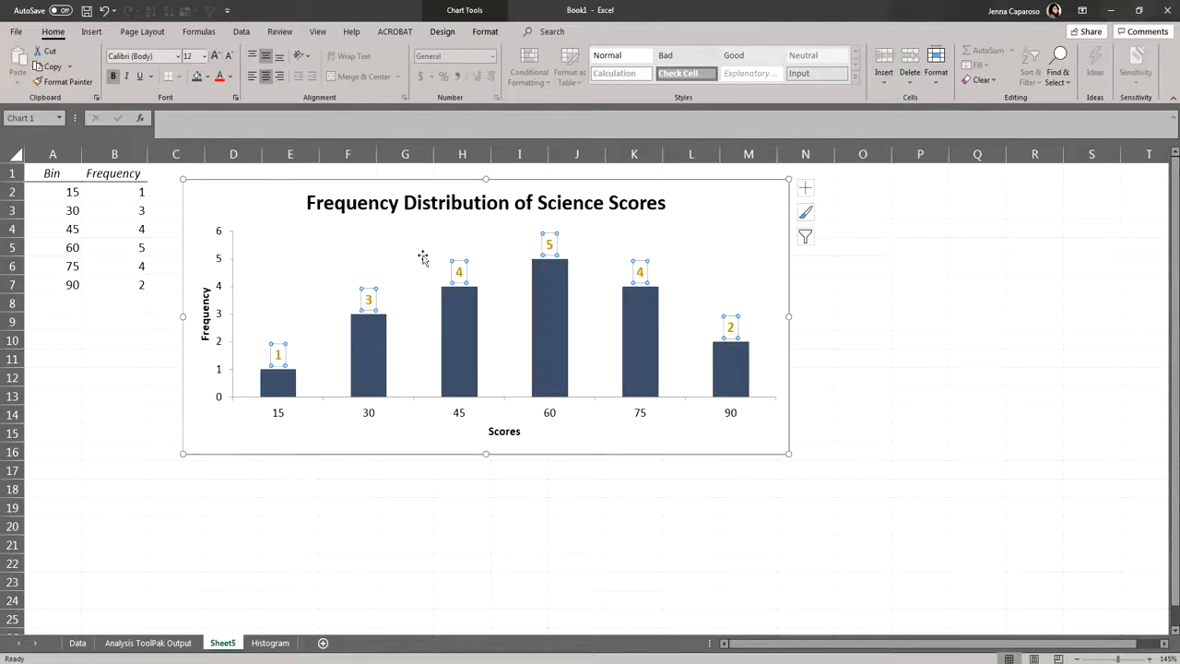
# - Move the Frequency axis title slightly away from the vertical axis numbers and delete the vertical axis
pyautogui.click(219, 266)
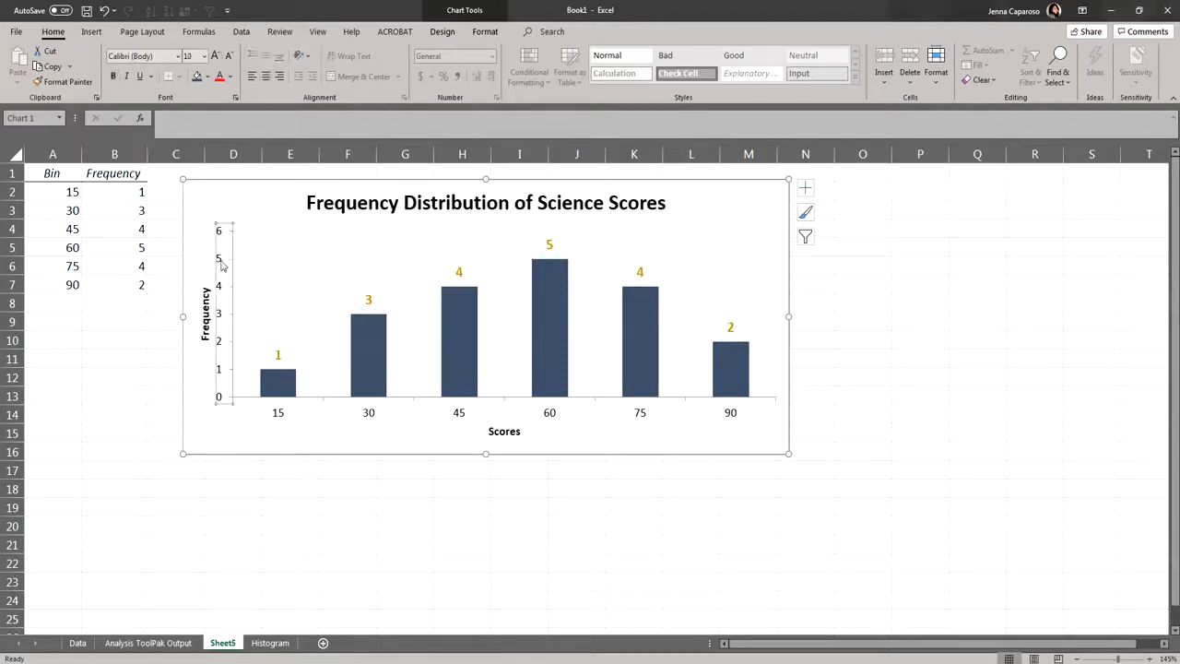
pyautogui.click(206, 318)
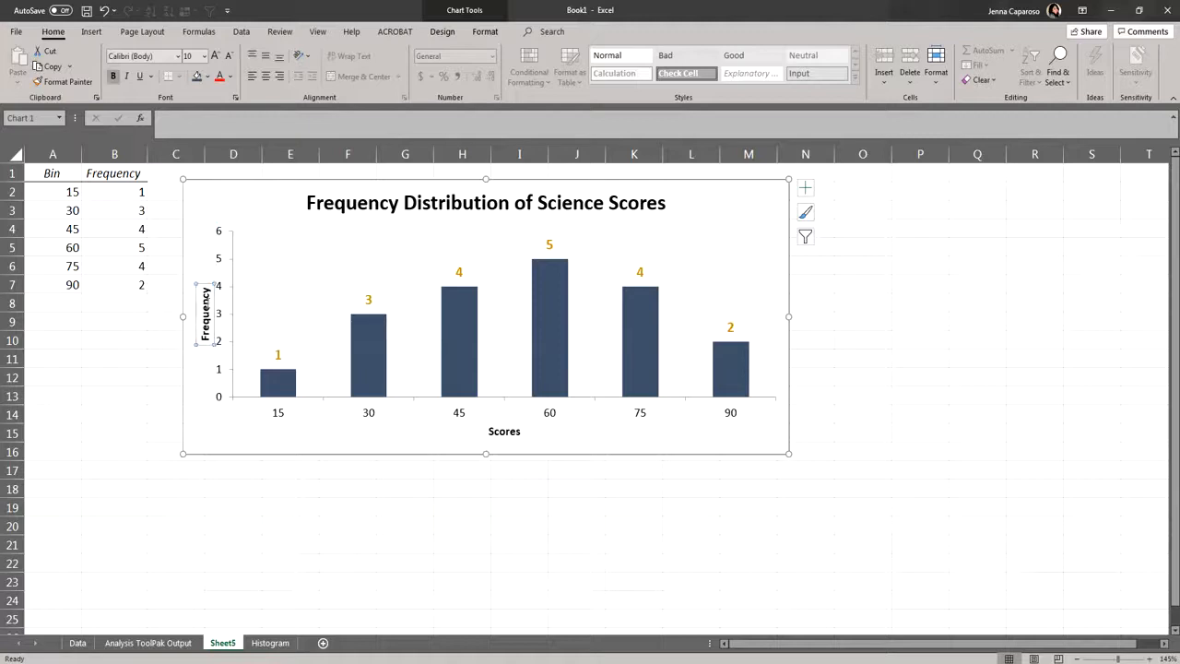
pyautogui.click(223, 264)
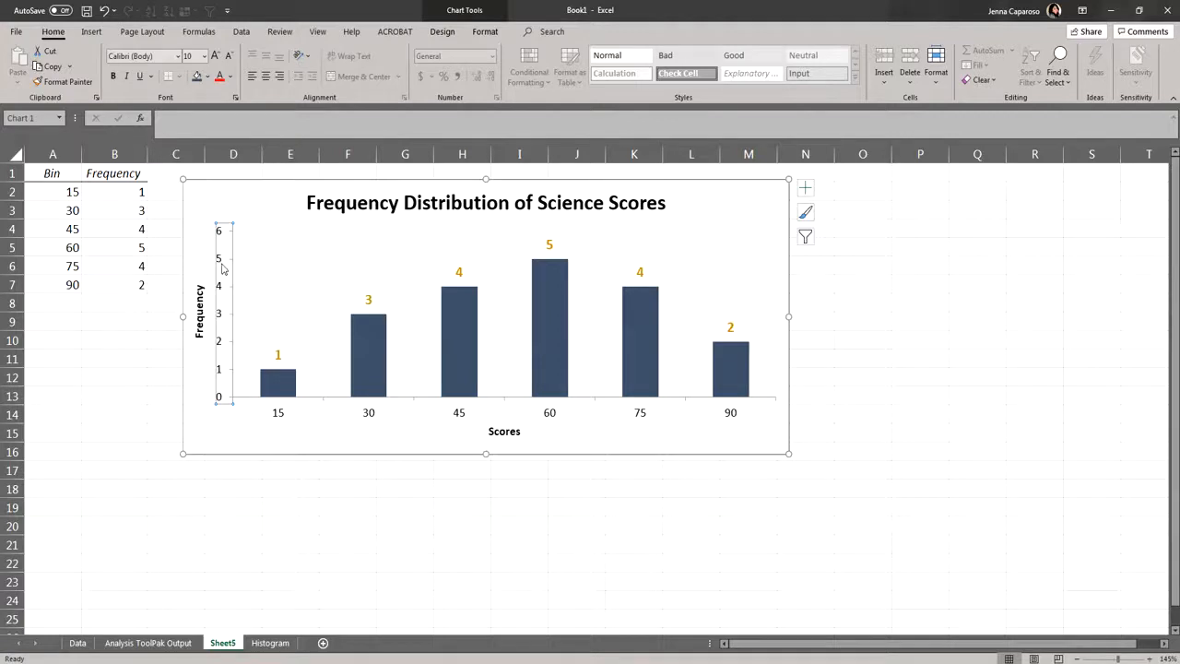
pyautogui.press('Delete')
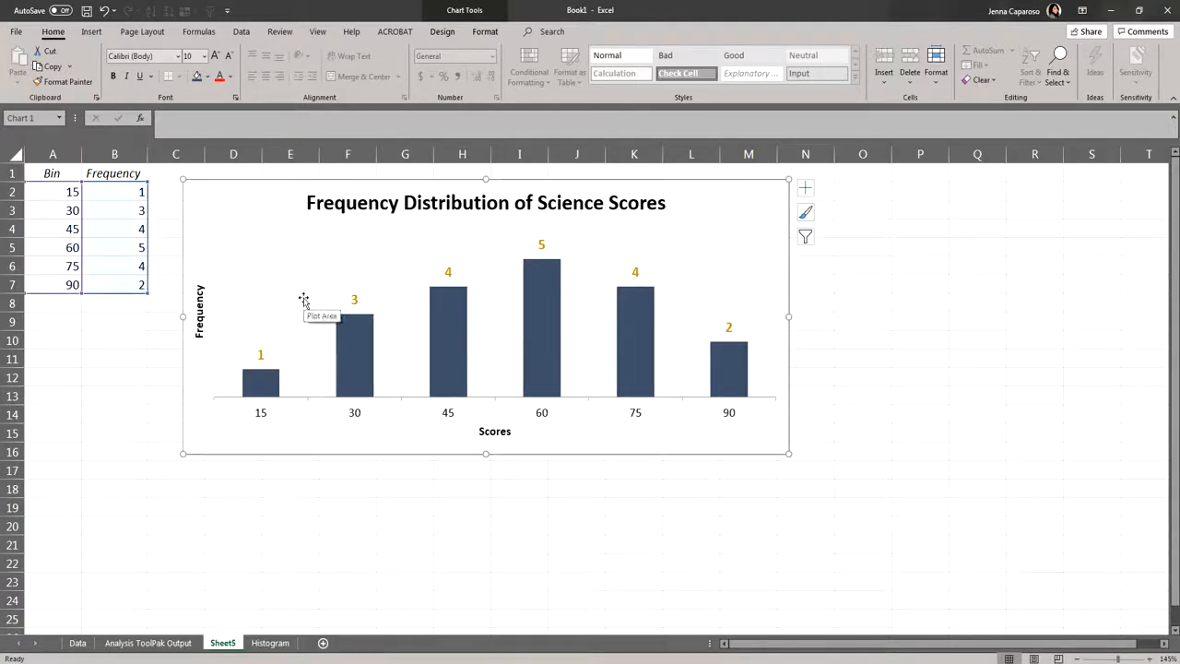
# - Add primary major horizontal gridlines to the histogram and deselect the chart
pyautogui.click(304, 299)
pyautogui.click(442, 31)
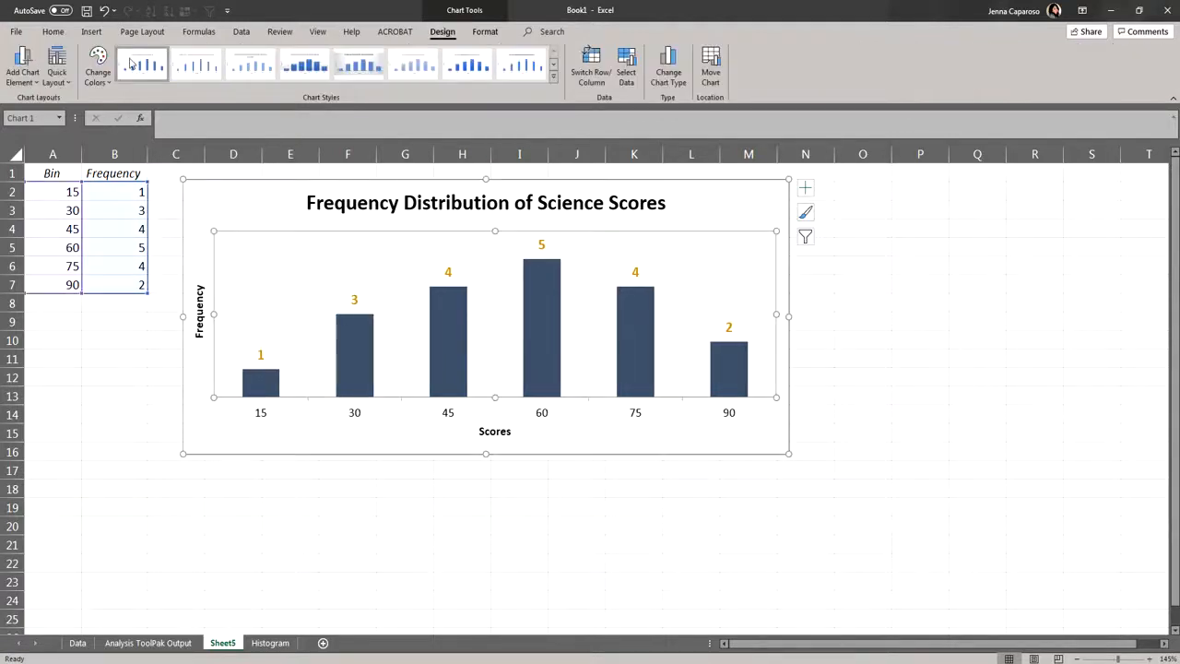
pyautogui.click(23, 66)
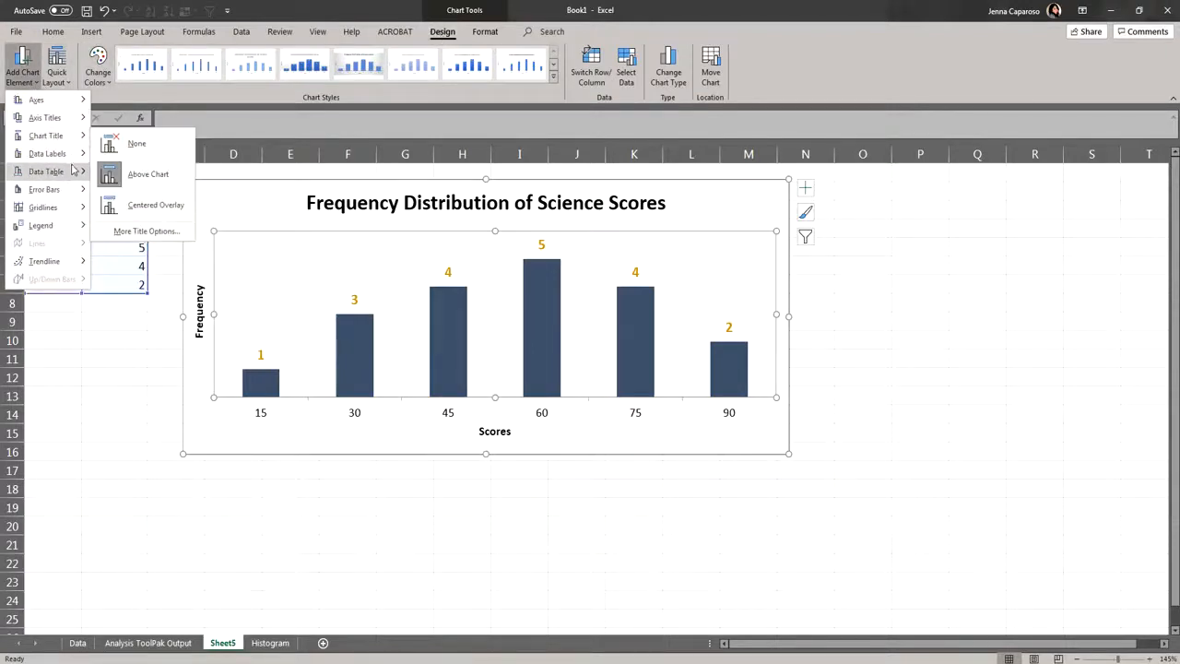
pyautogui.moveTo(66, 207)
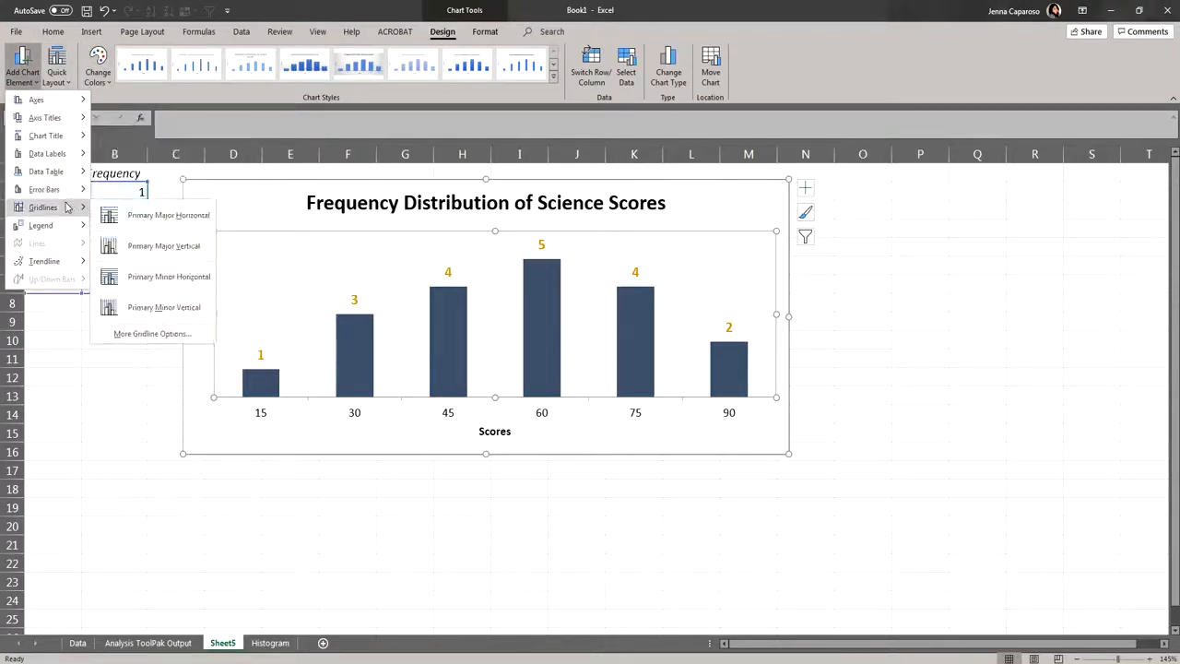
pyautogui.click(168, 221)
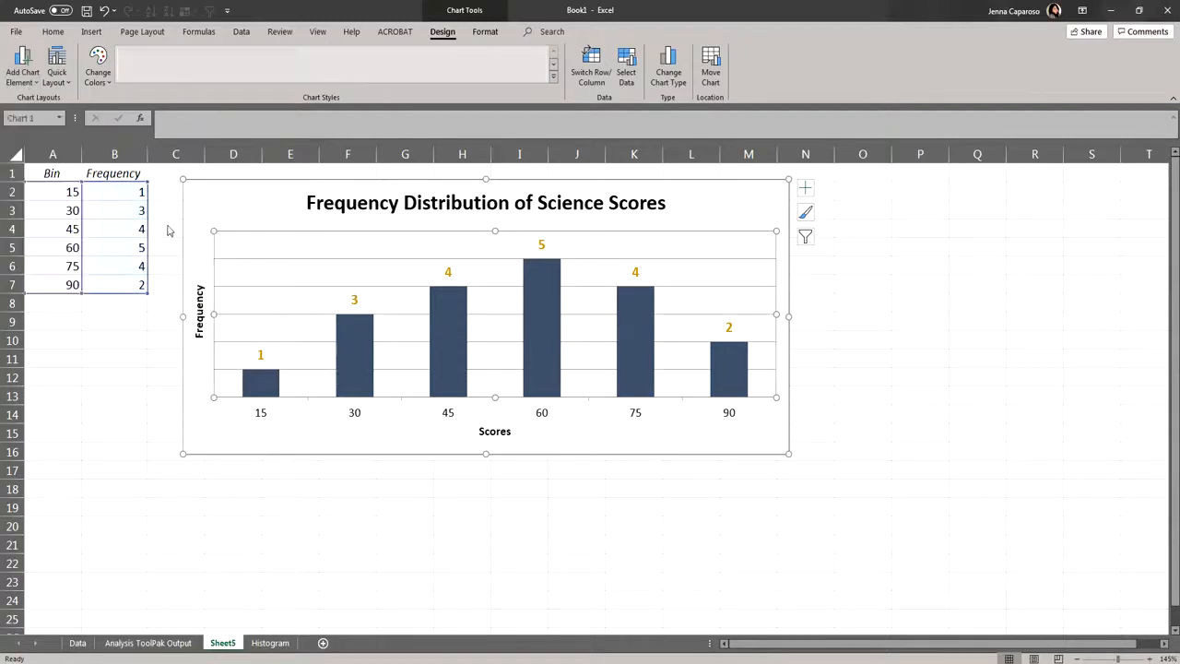
pyautogui.click(625, 464)
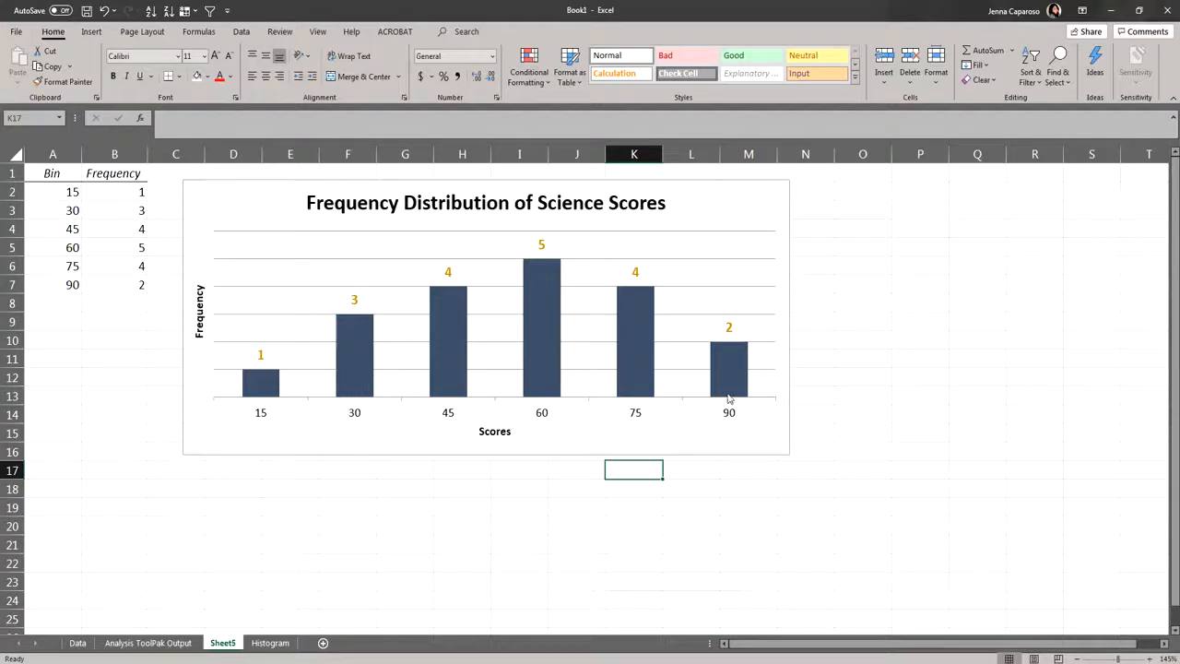
pyautogui.click(977, 546)
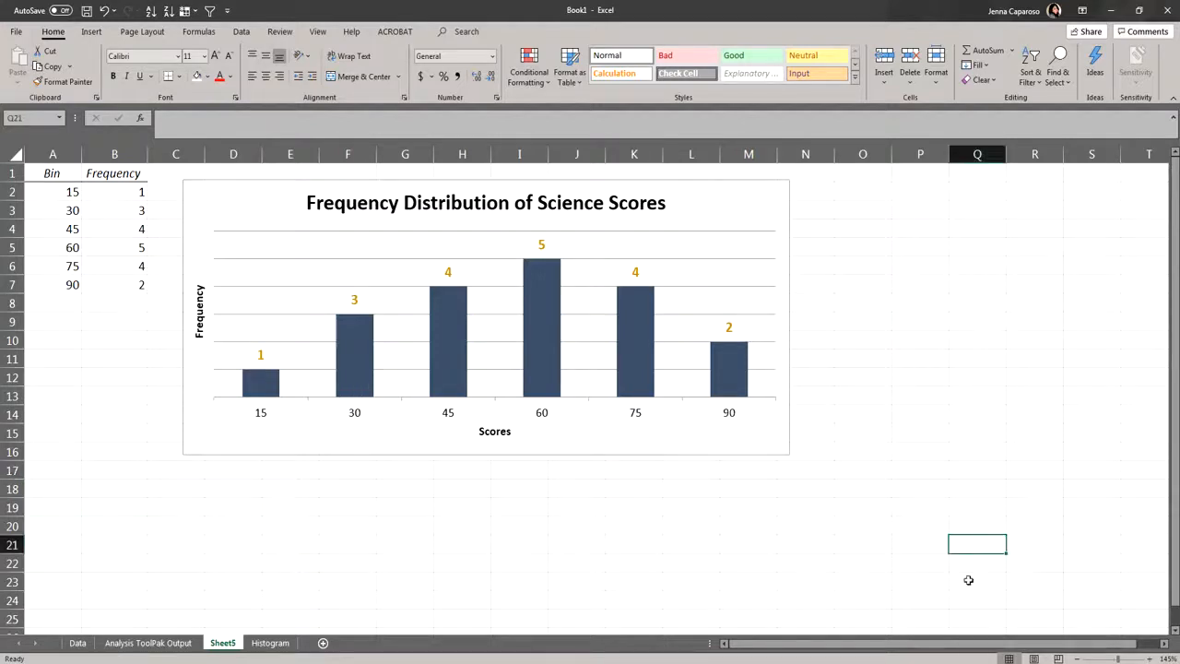